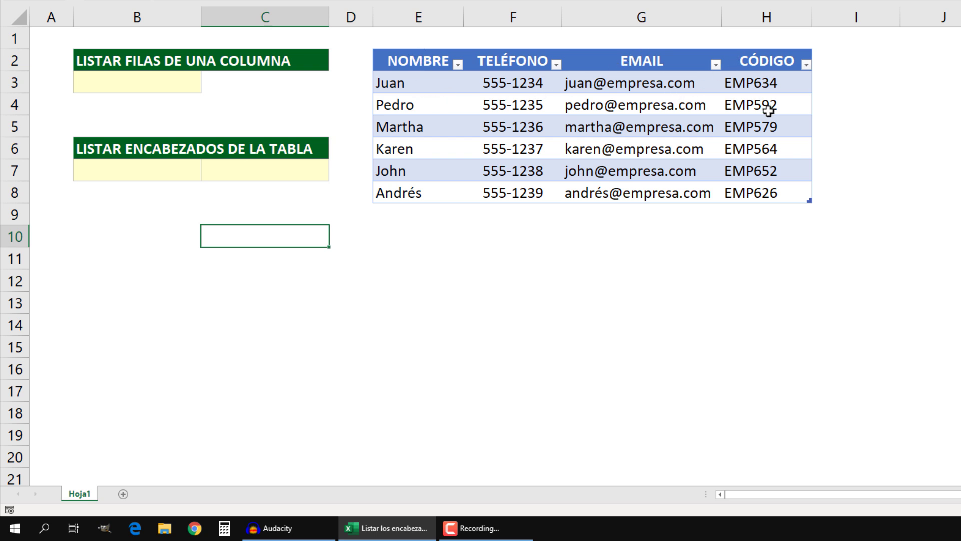
Give cell B3 a list validation sourced from the names in E3:E8
left_click(181, 84)
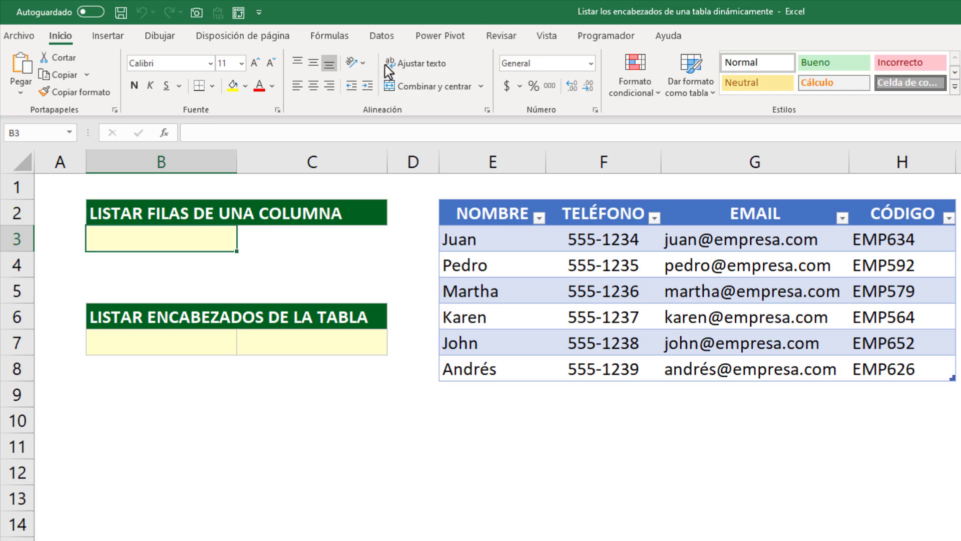
left_click(382, 36)
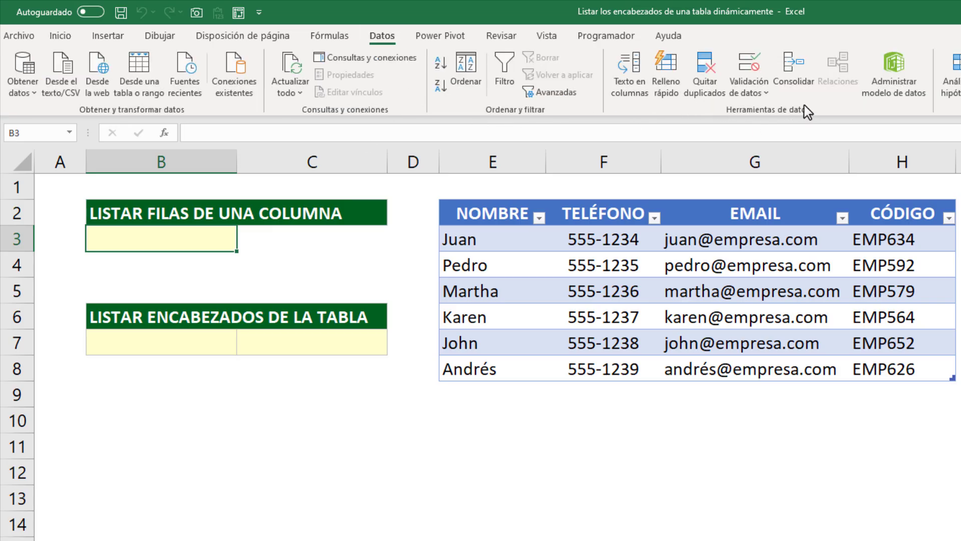
left_click(748, 61)
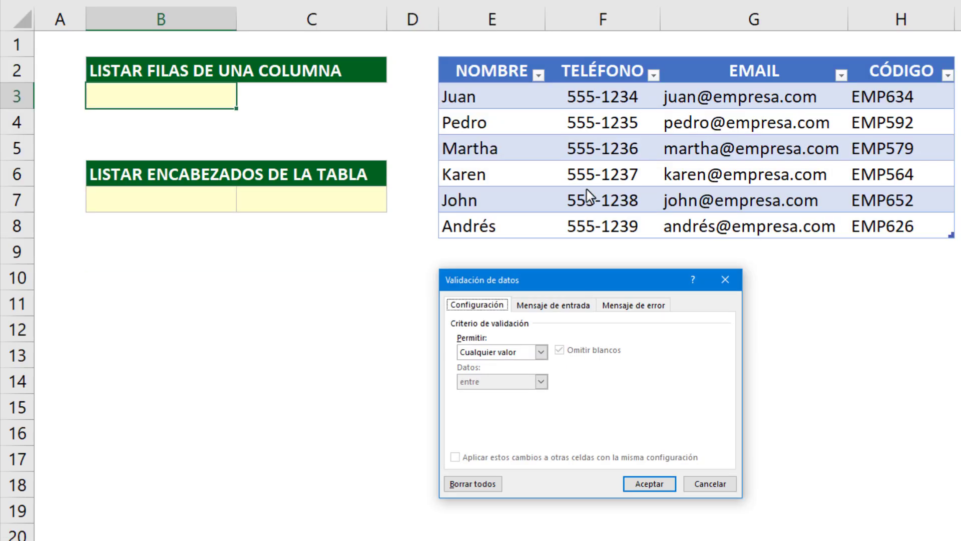
left_click_drag(553, 279, 554, 262)
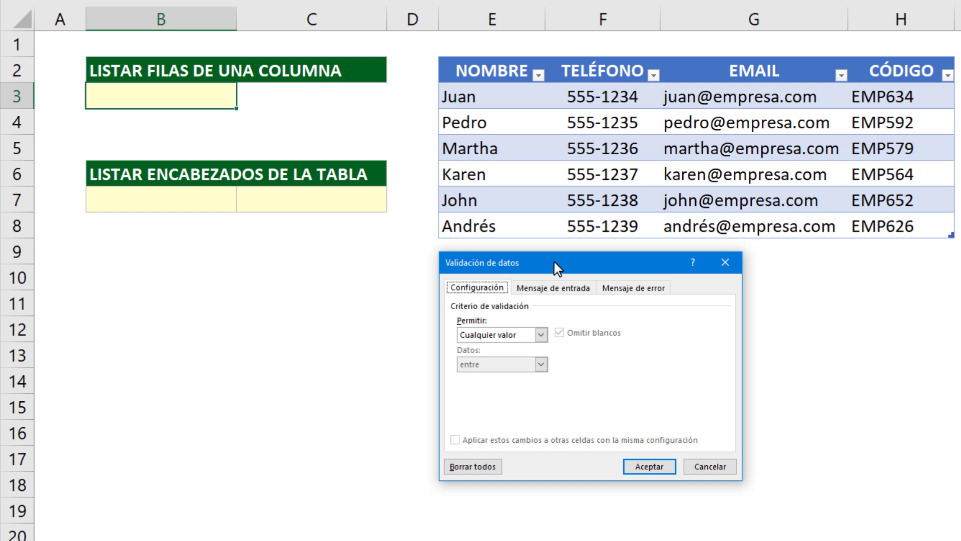
left_click(541, 334)
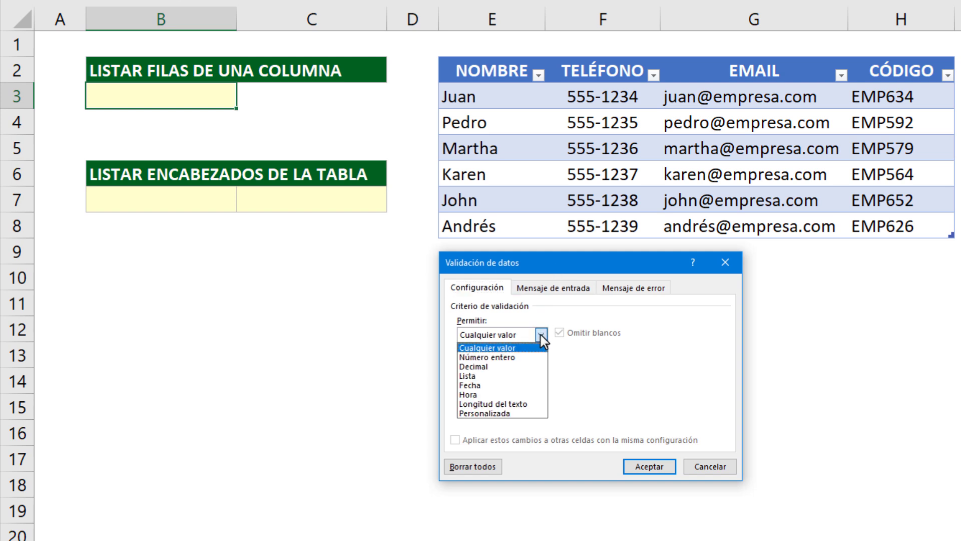
left_click(493, 376)
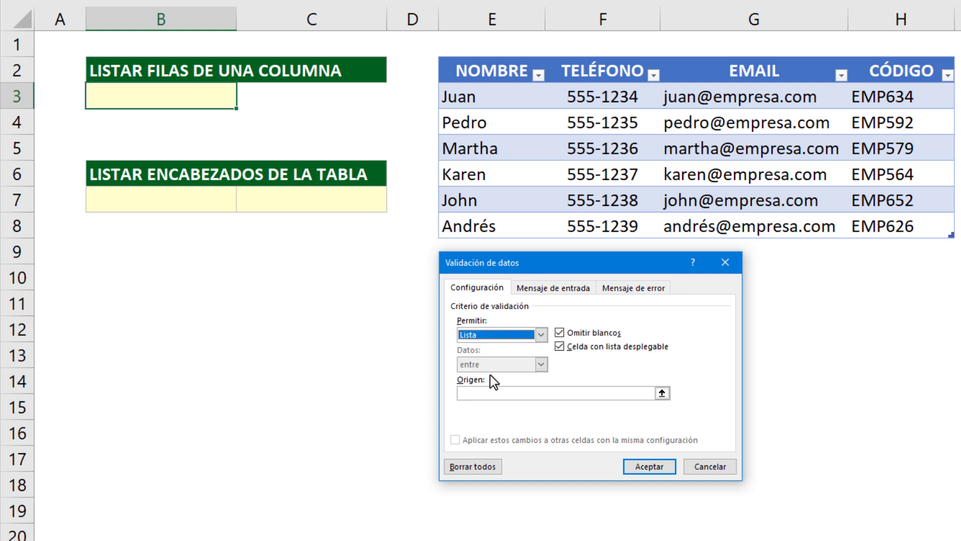
left_click(490, 392)
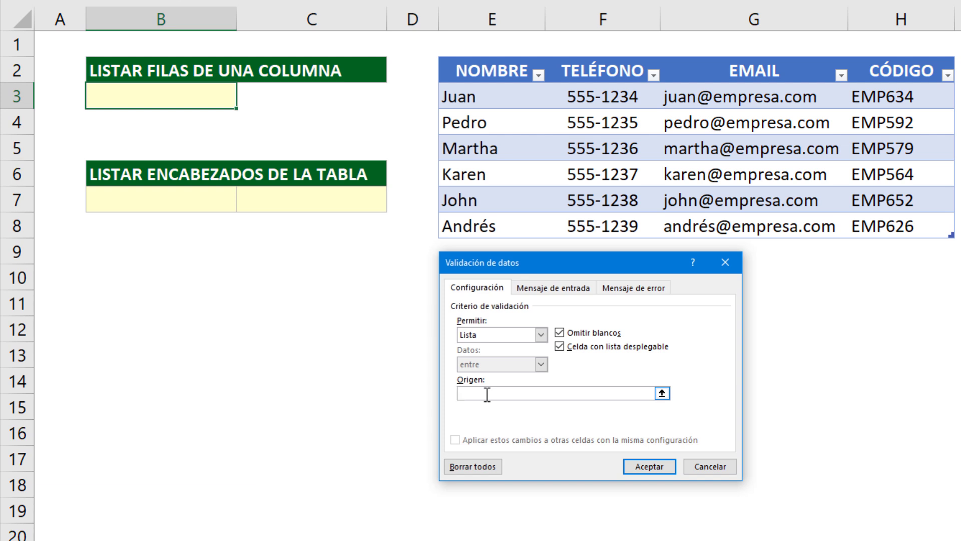
left_click(500, 60)
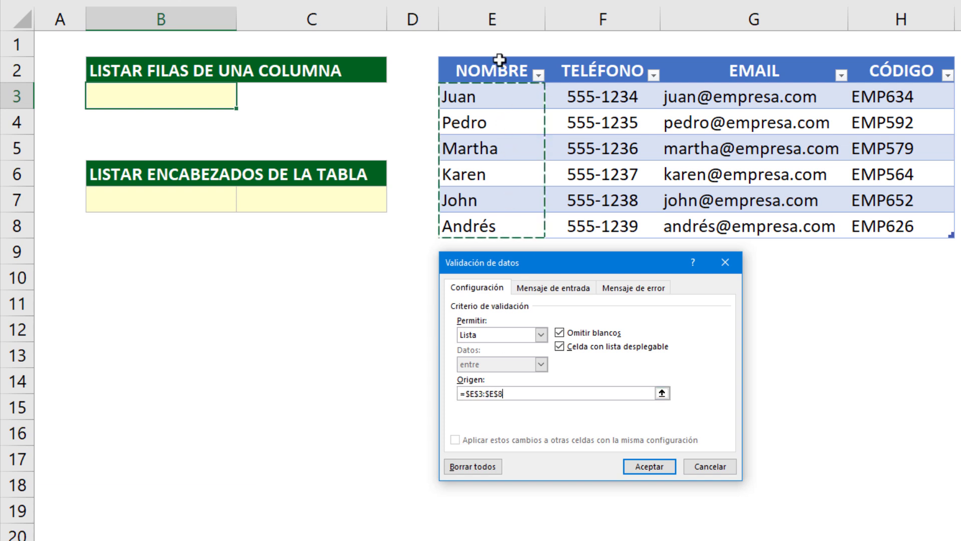
left_click(645, 466)
Test B3's drop-down by choosing Martha from the list of names
left_click(240, 100)
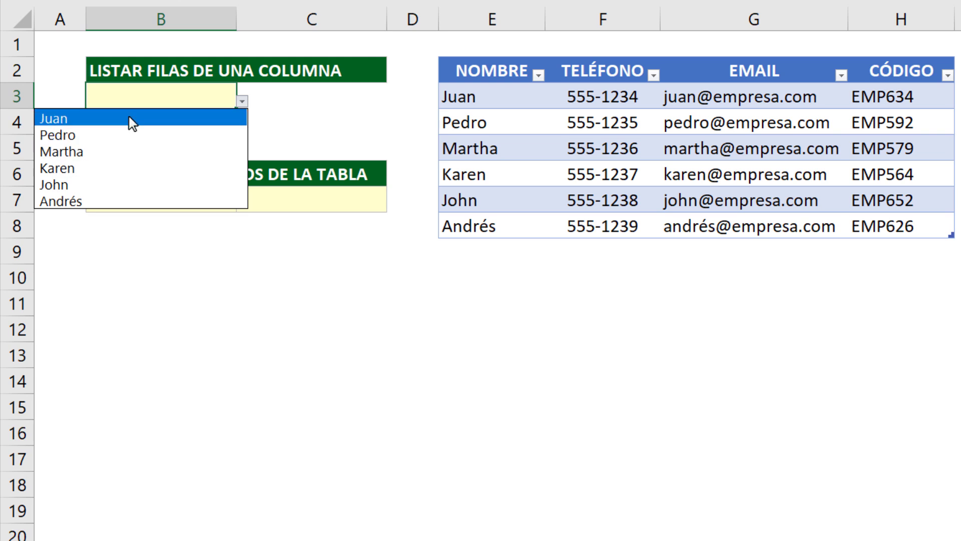
left_click(119, 152)
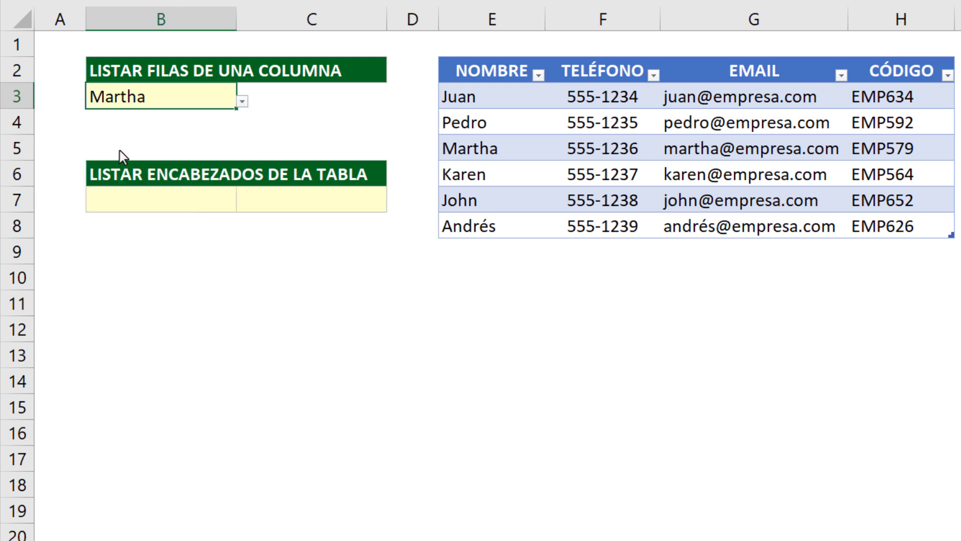
left_click(242, 101)
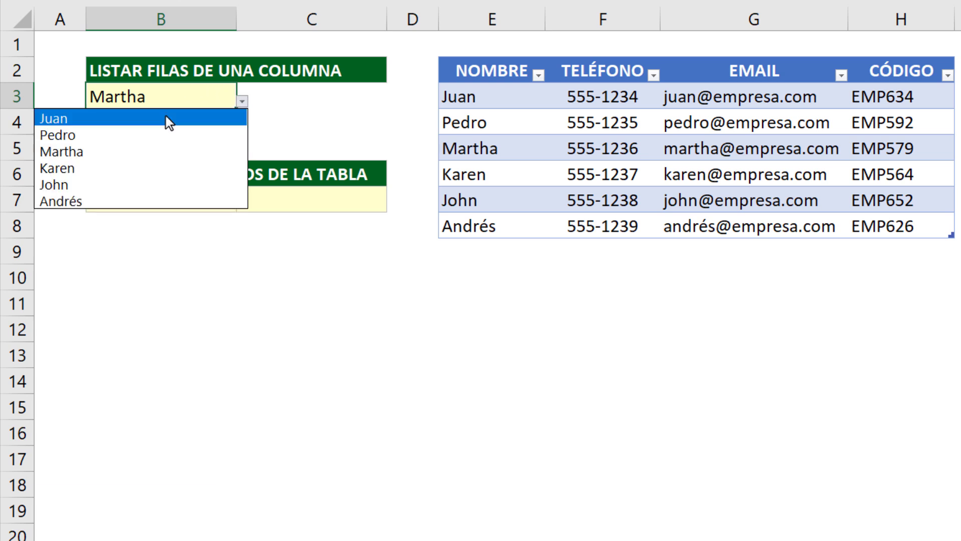
left_click(133, 145)
Add Sergio in E9 as a new table row, then check B3's list now includes Sergio
left_click(453, 245)
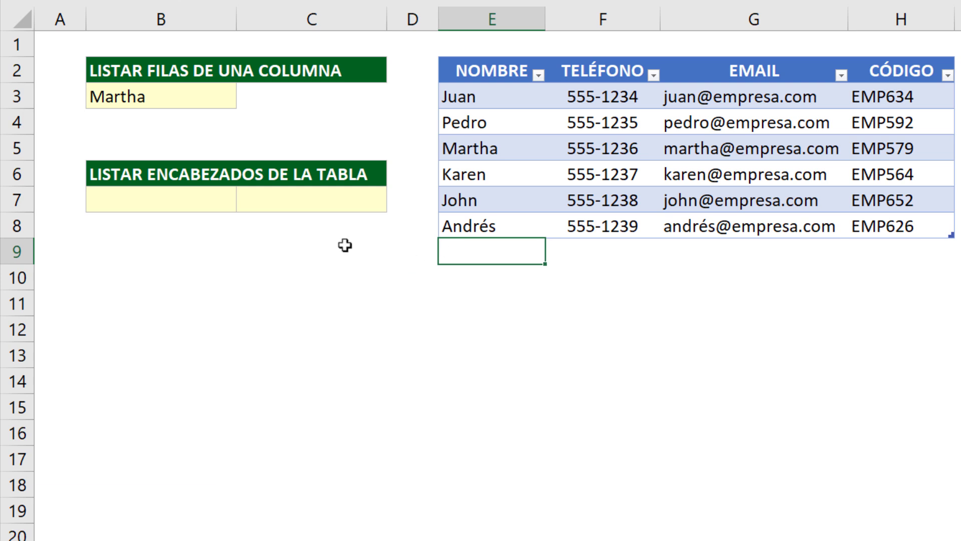
type("Sergi")
type("o")
key("ctrl+Return")
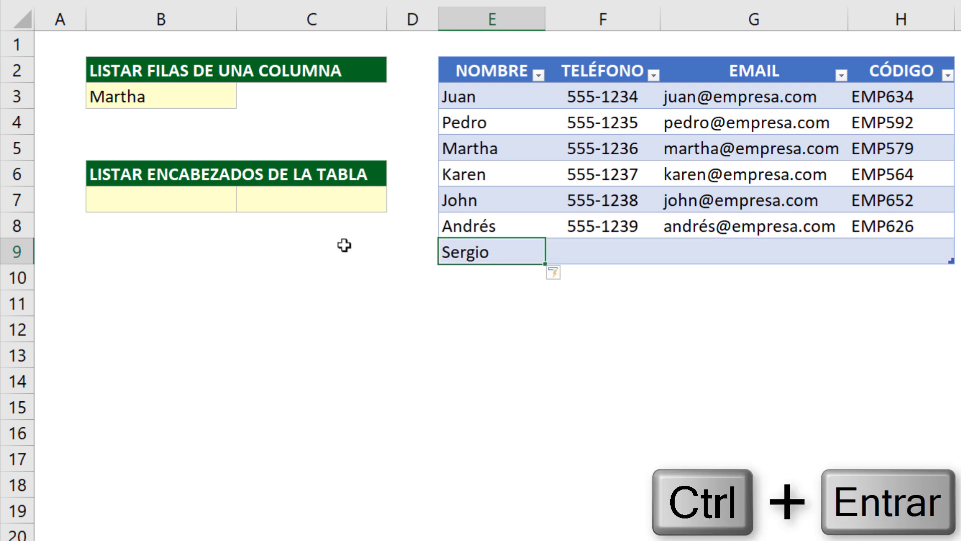
left_click(229, 96)
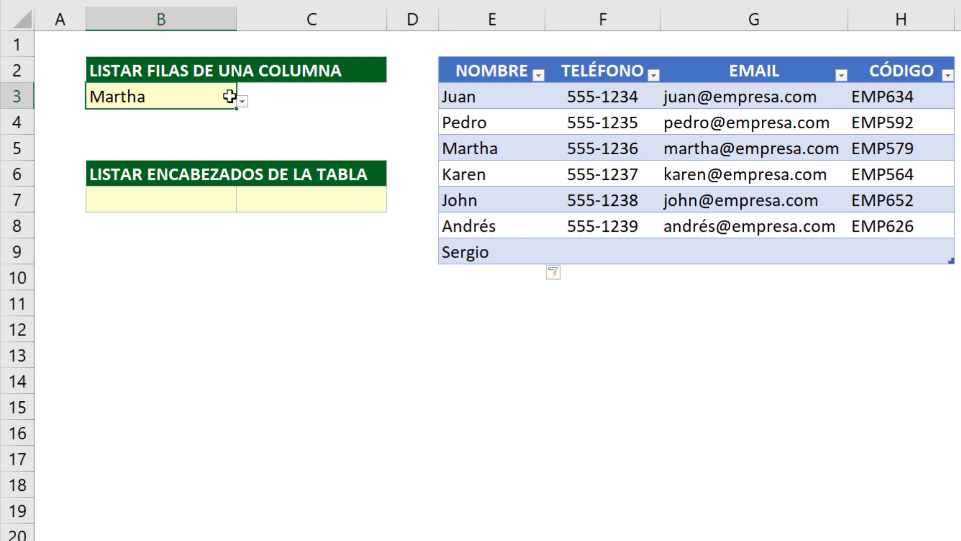
left_click(242, 100)
key("Escape")
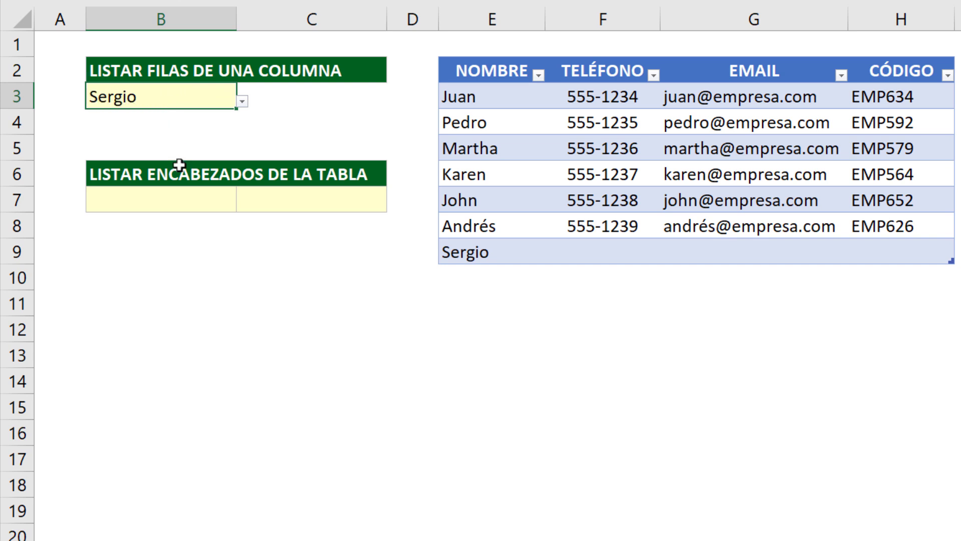
left_click(180, 199)
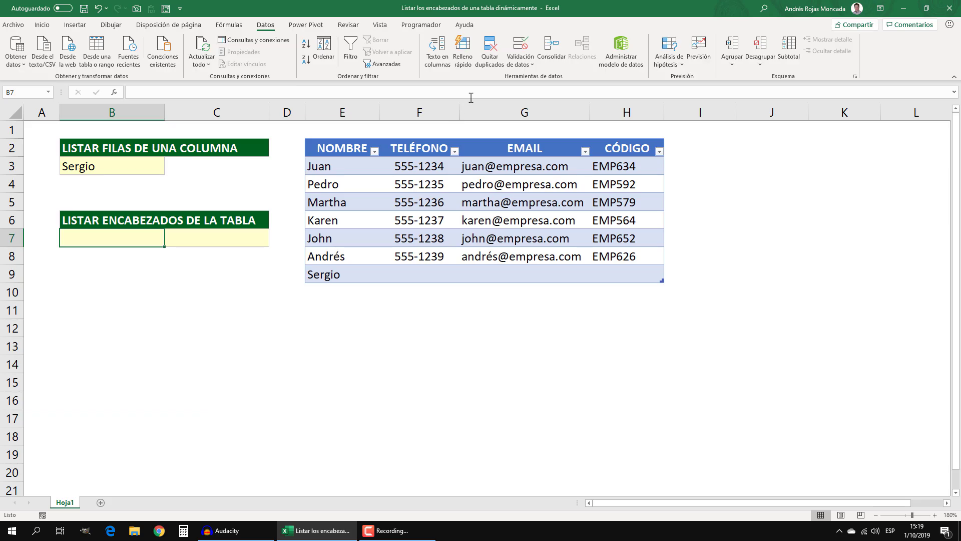
Give B7 a list validation sourced from the header row E2:H2
left_click(519, 53)
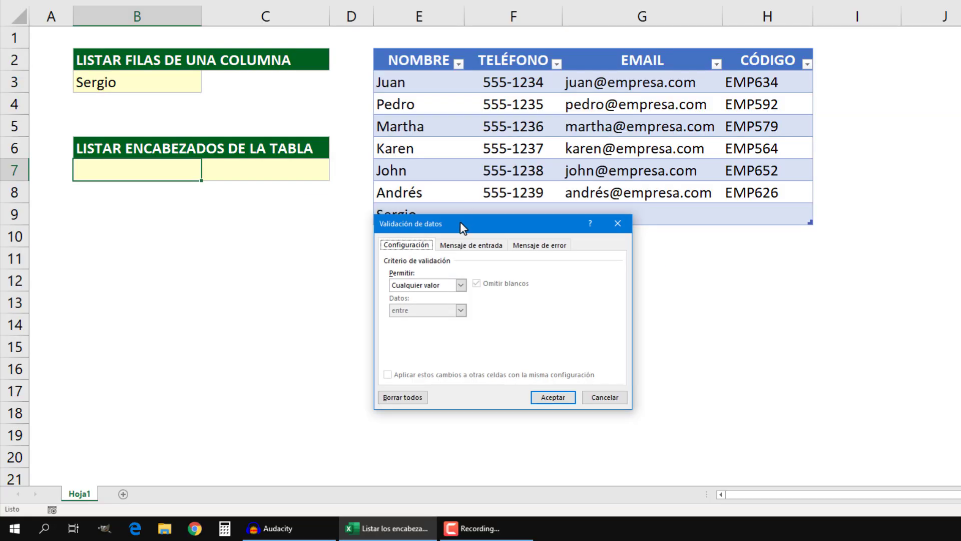
left_click_drag(458, 223, 456, 239)
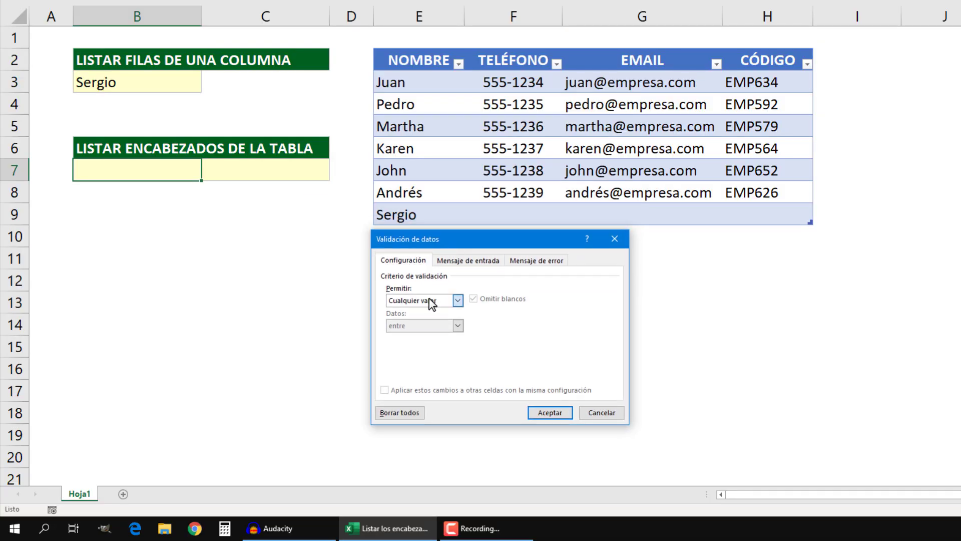
left_click(457, 300)
left_click(420, 337)
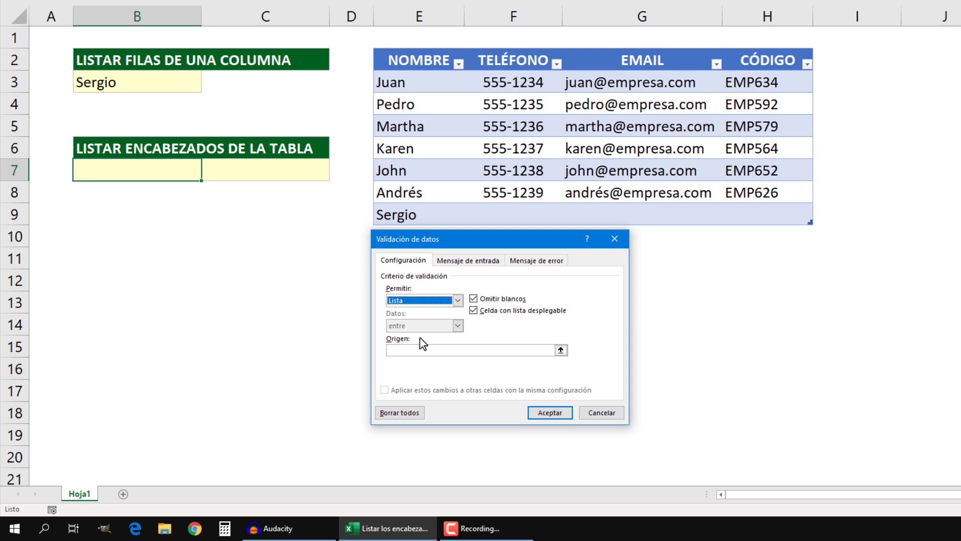
left_click(419, 350)
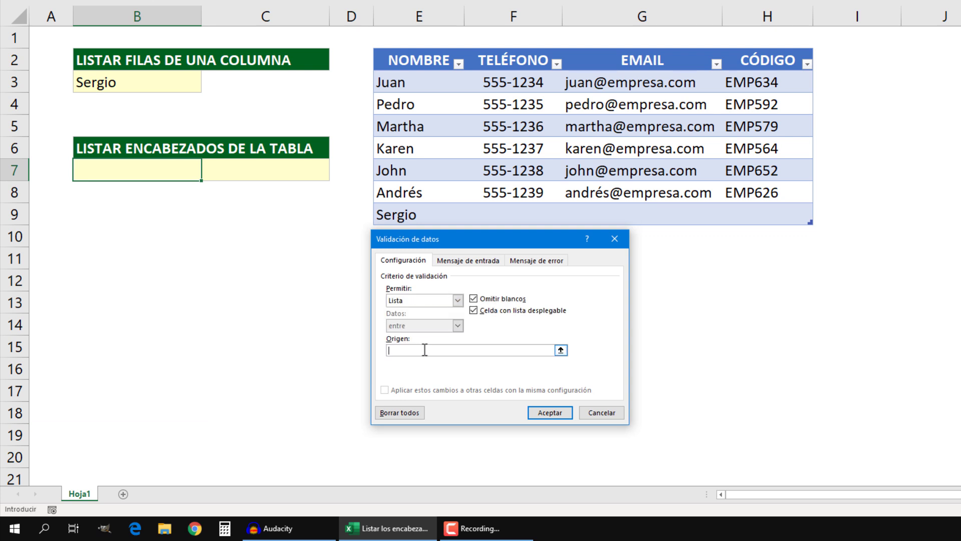
left_click(380, 58)
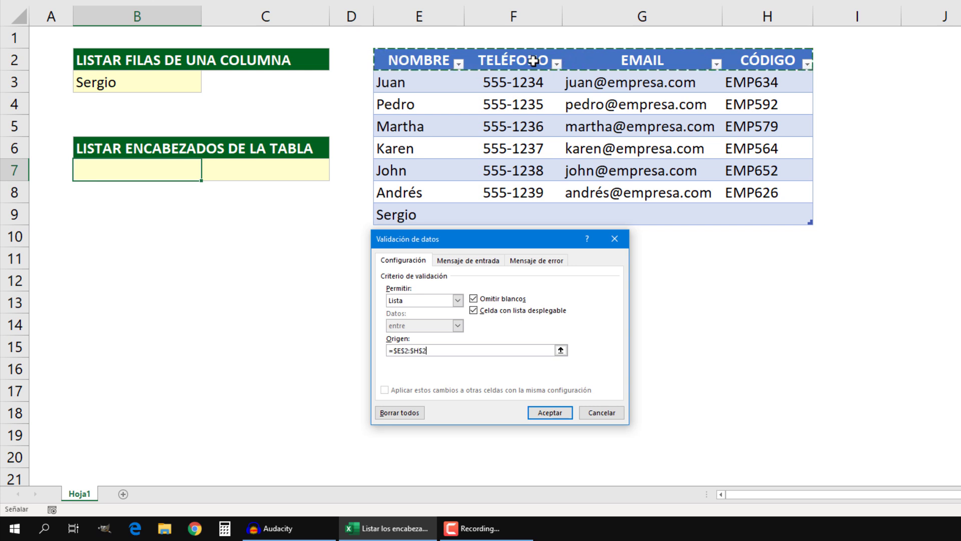
left_click(548, 411)
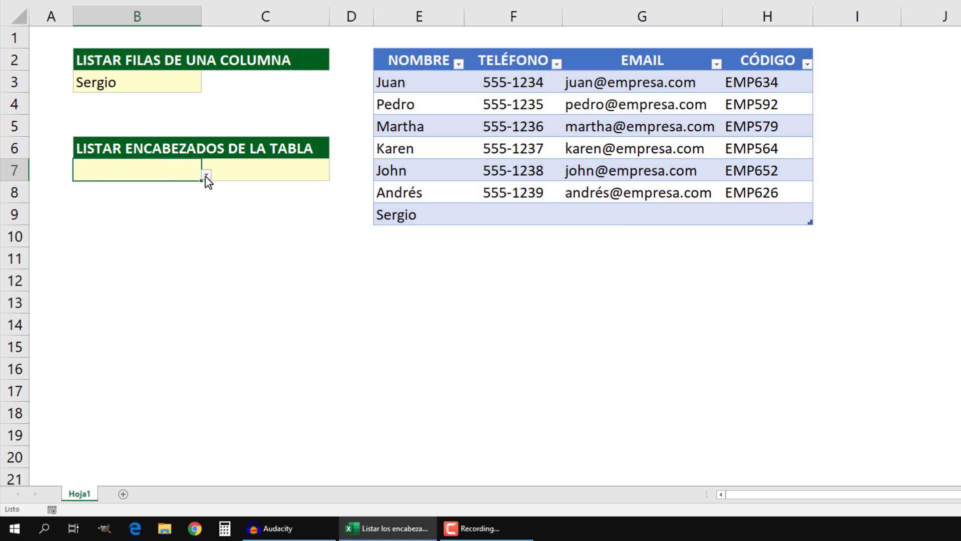
Test B7's header list by picking EMAIL, then CÓDIGO, then TELÉFONO
left_click(205, 174)
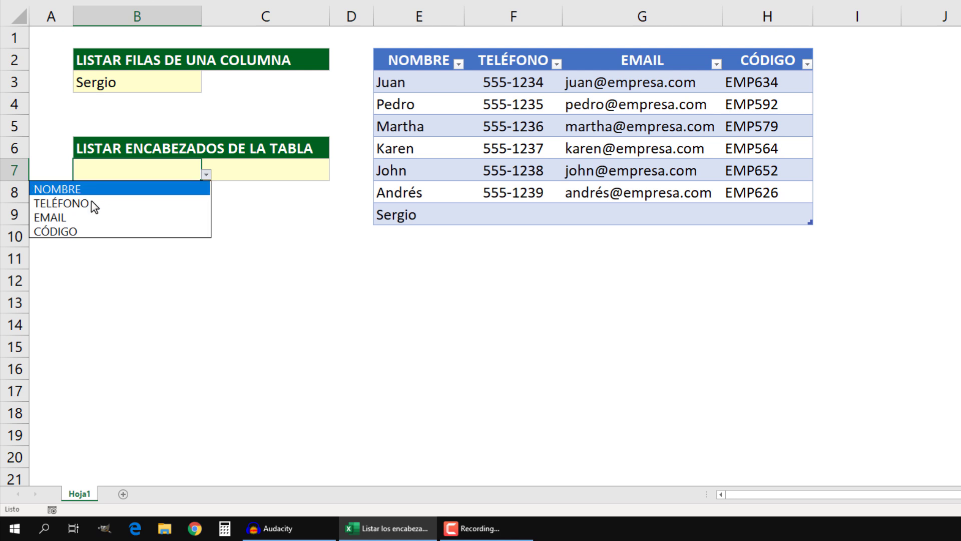
left_click(89, 222)
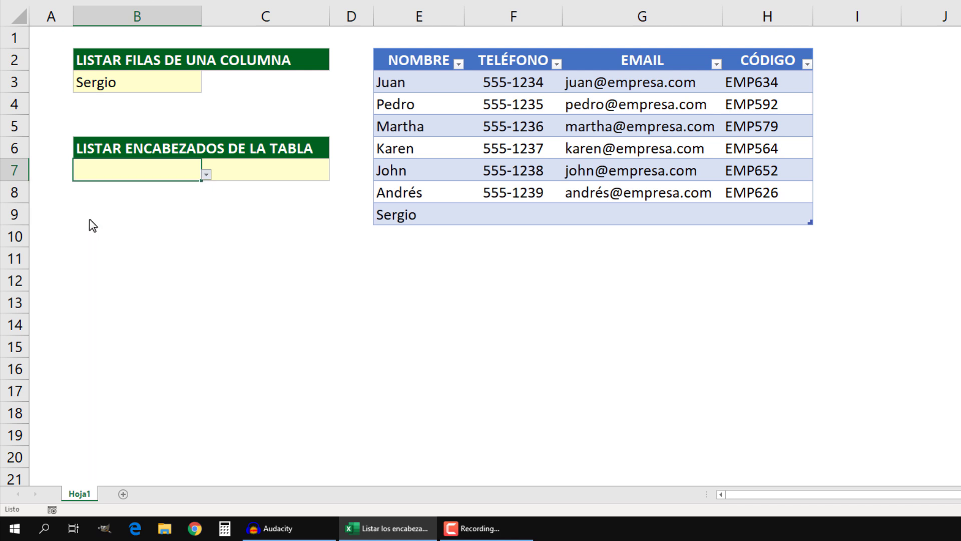
left_click(204, 173)
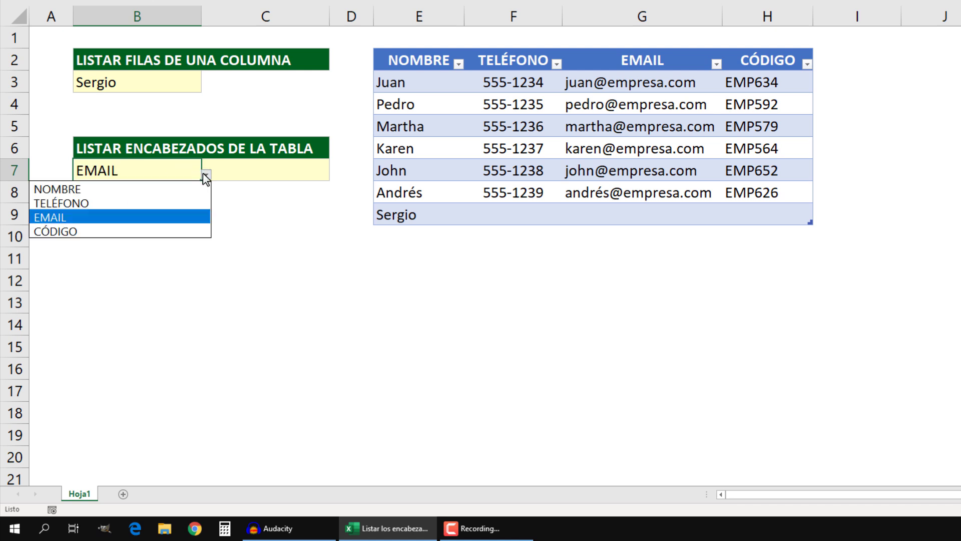
left_click(61, 230)
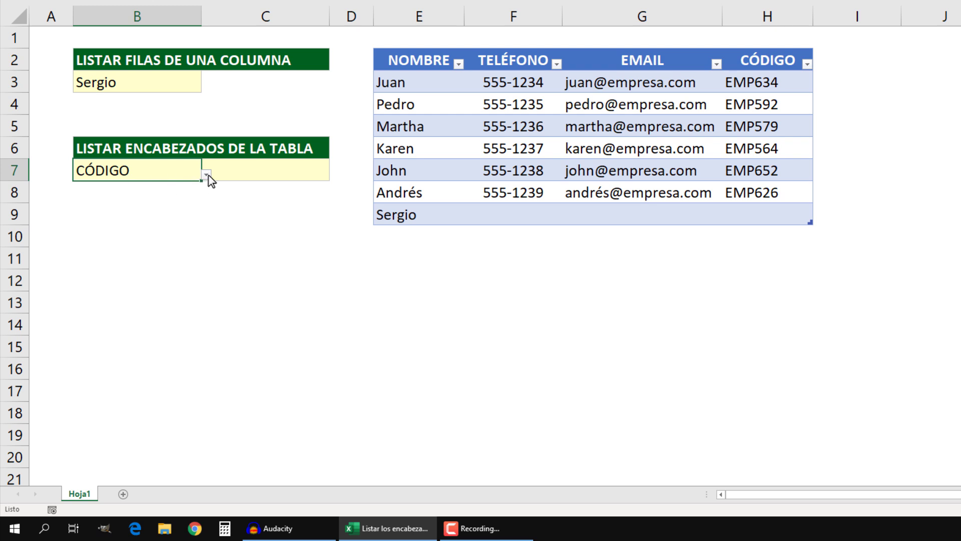
left_click(206, 174)
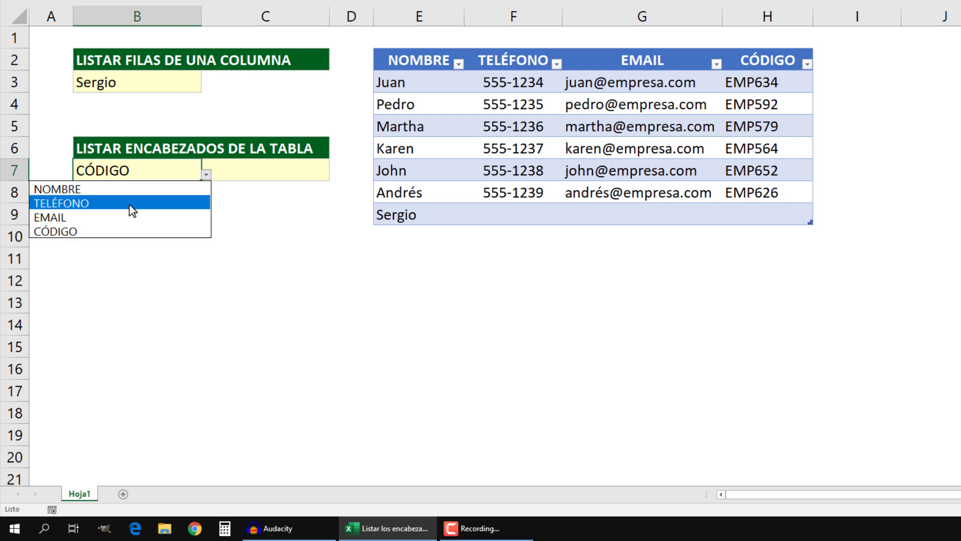
left_click(131, 209)
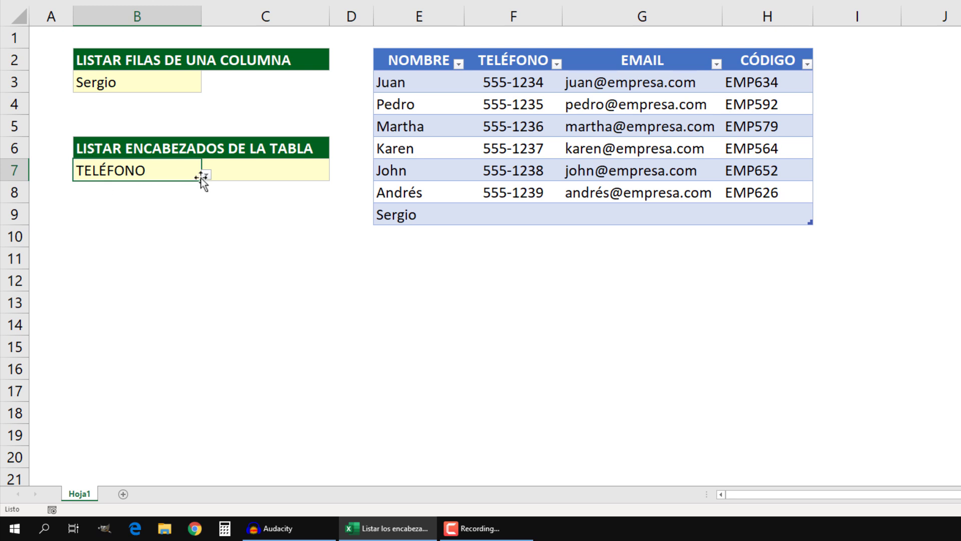
Add an Aux 1 column header in I2, then set B7 to CÓDIGO from its unchanged list
left_click(853, 63)
type("A")
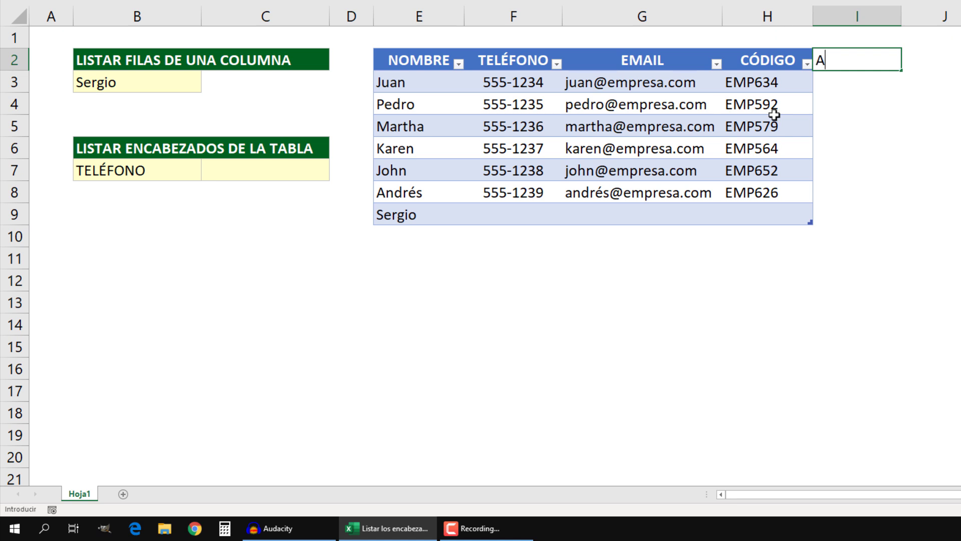
type("ux 1")
key("ctrl+Return")
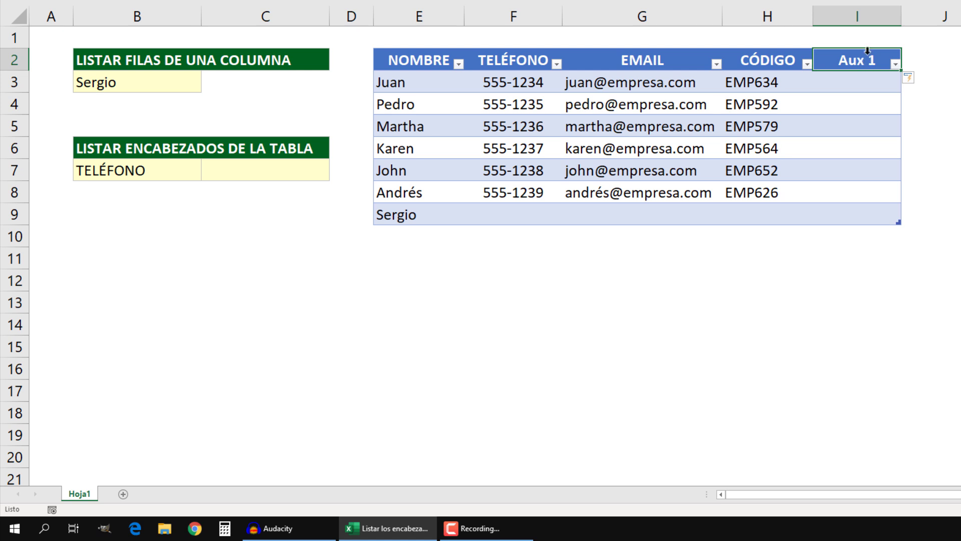
left_click(167, 168)
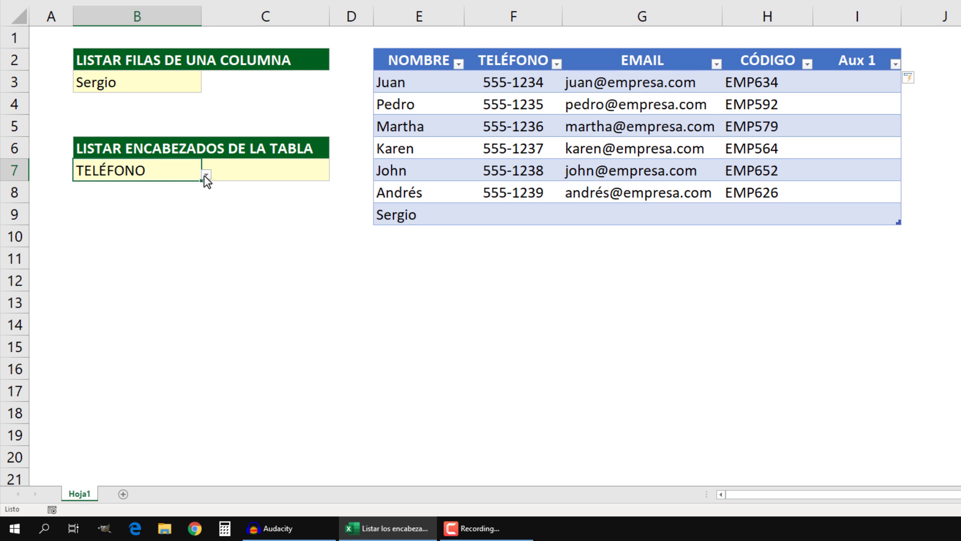
left_click(206, 174)
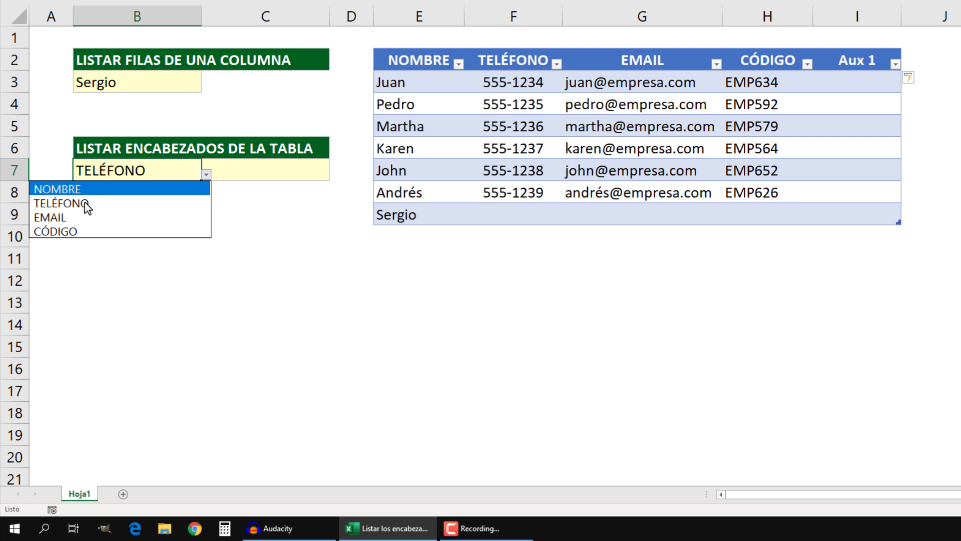
left_click(80, 231)
Select headers E2:H2 and then I2 to compare against the validation source
left_click_drag(403, 63, 740, 64)
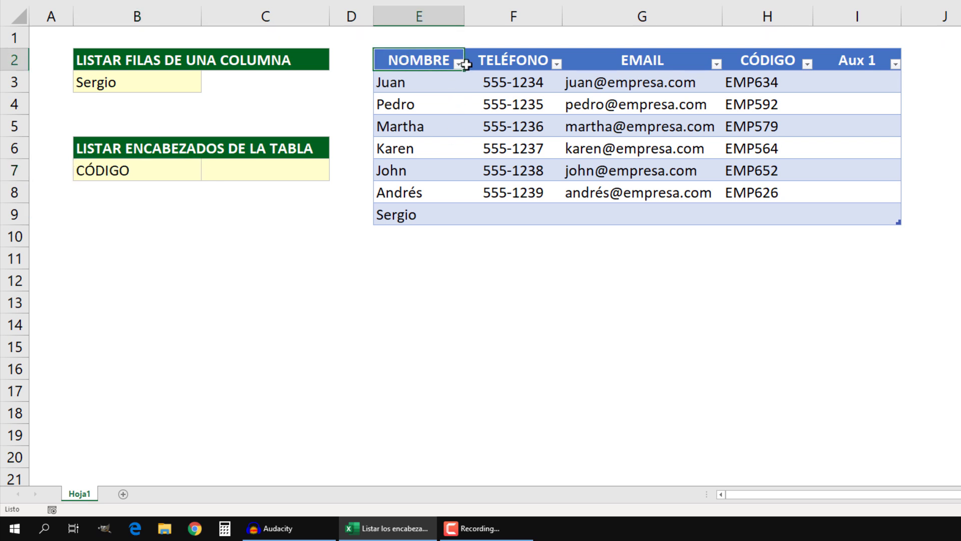
left_click(854, 58)
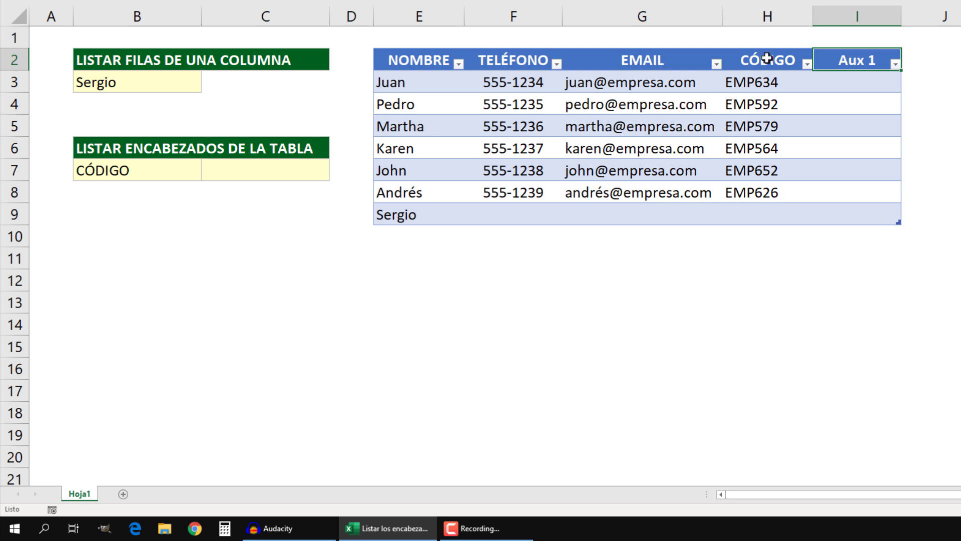
left_click(565, 125)
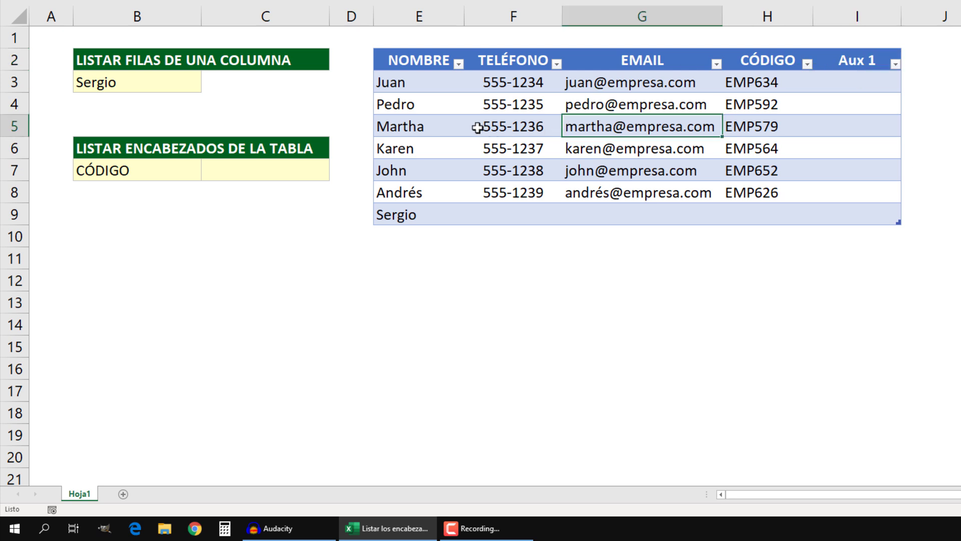
Confirm the table is named BD and enter =BD[#Encabezados] in E11
left_click(458, 127)
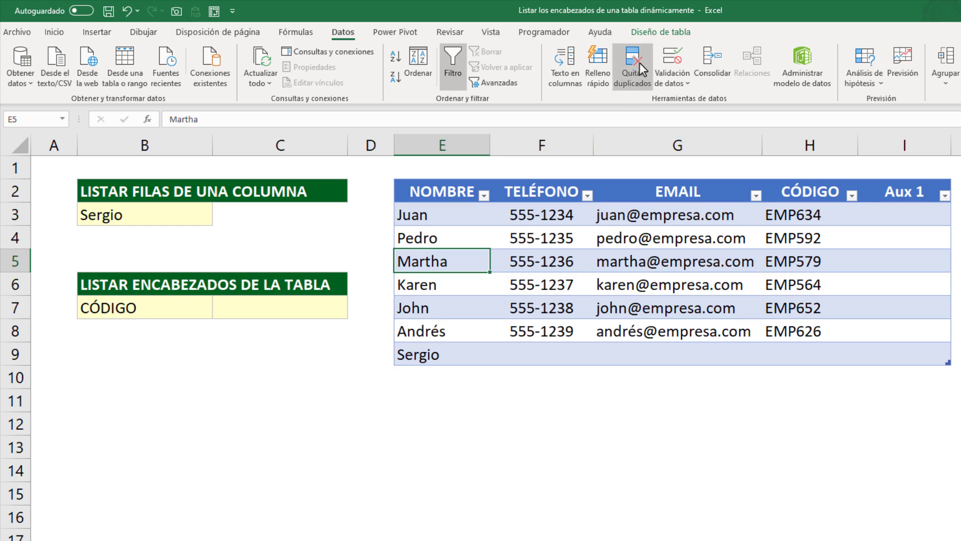
left_click(646, 33)
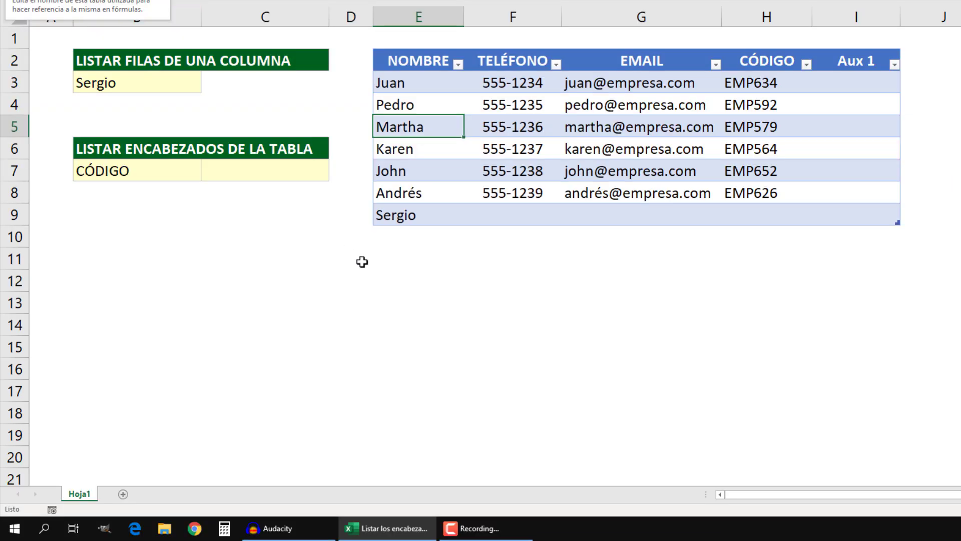
left_click(406, 261)
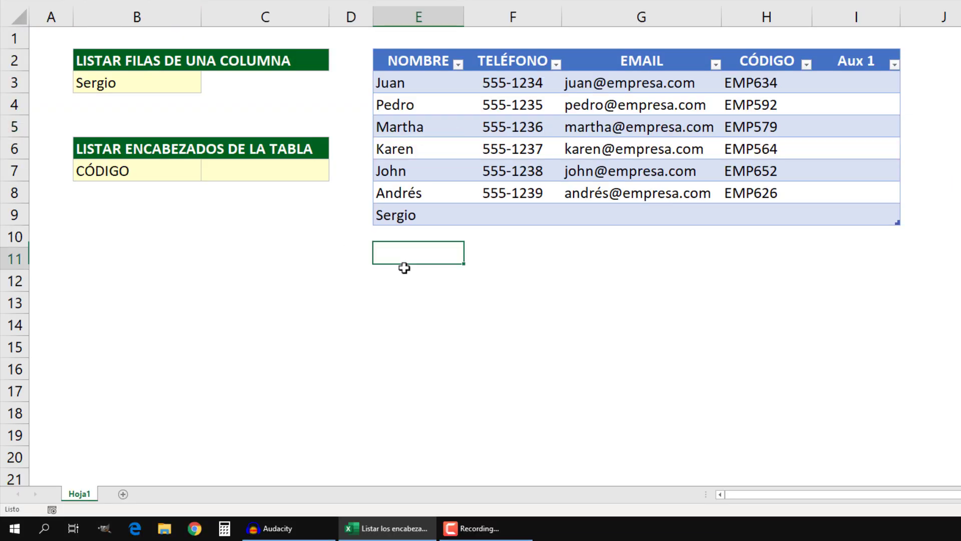
type("=bd")
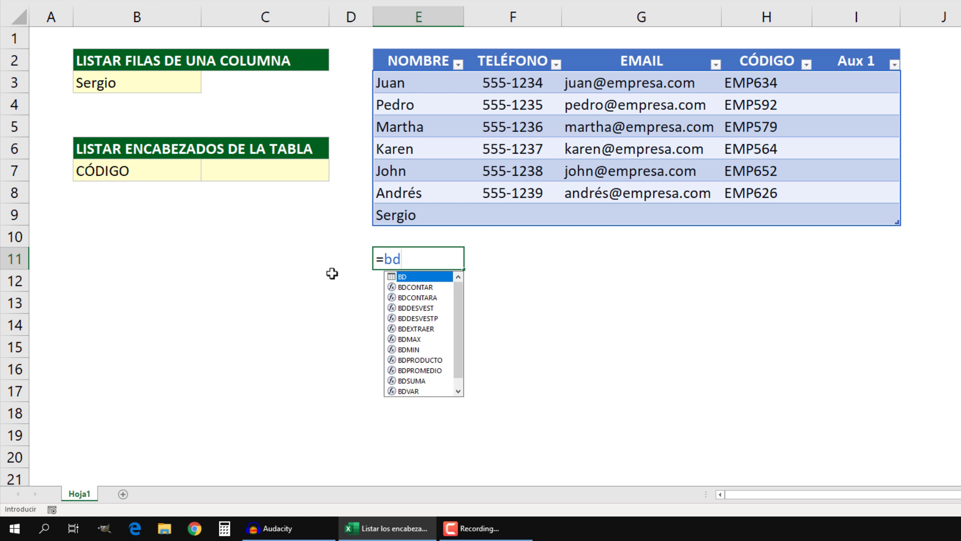
key("Tab")
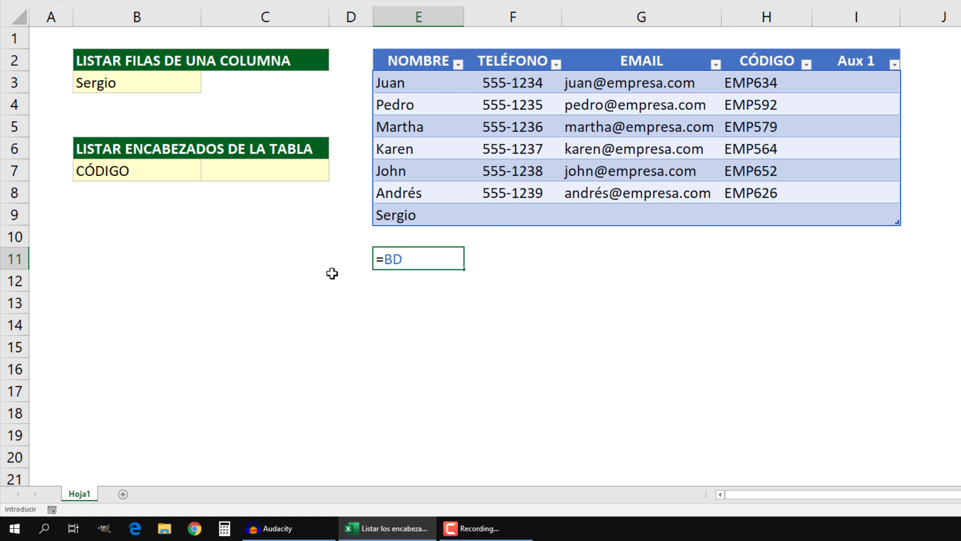
type("[")
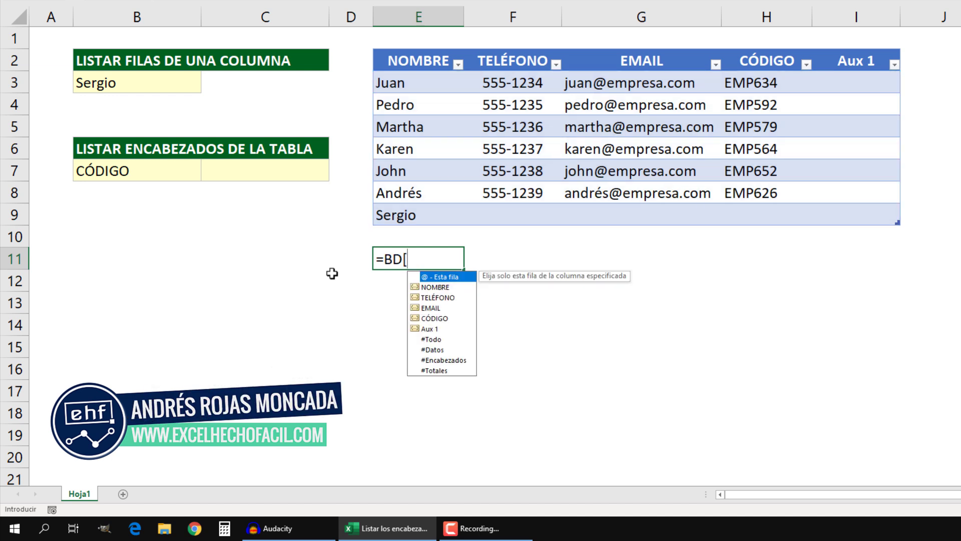
key("Down")
key("Down")
key("Down")
key("Down")
key("Down")
key("Down")
key("Down")
key("Down")
key("Escape")
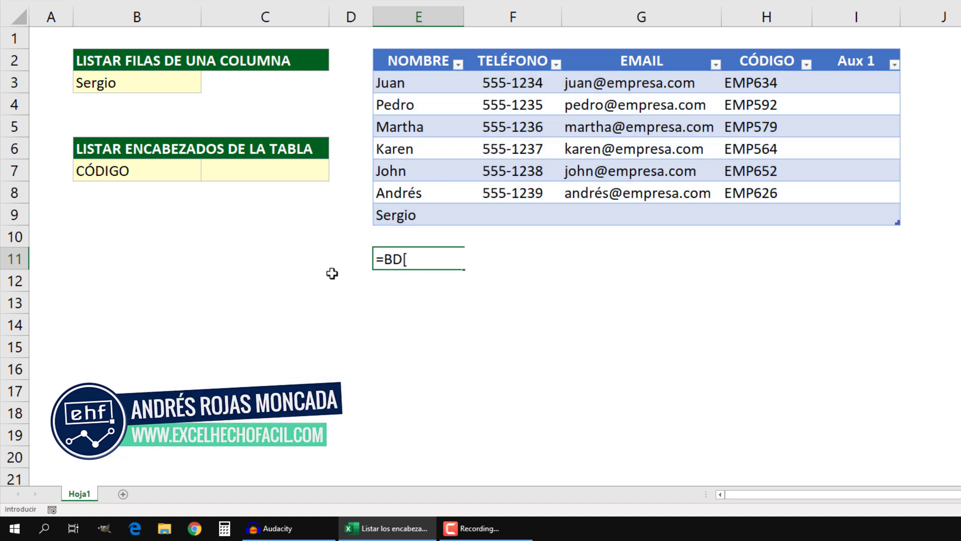
type("#Encabezados]")
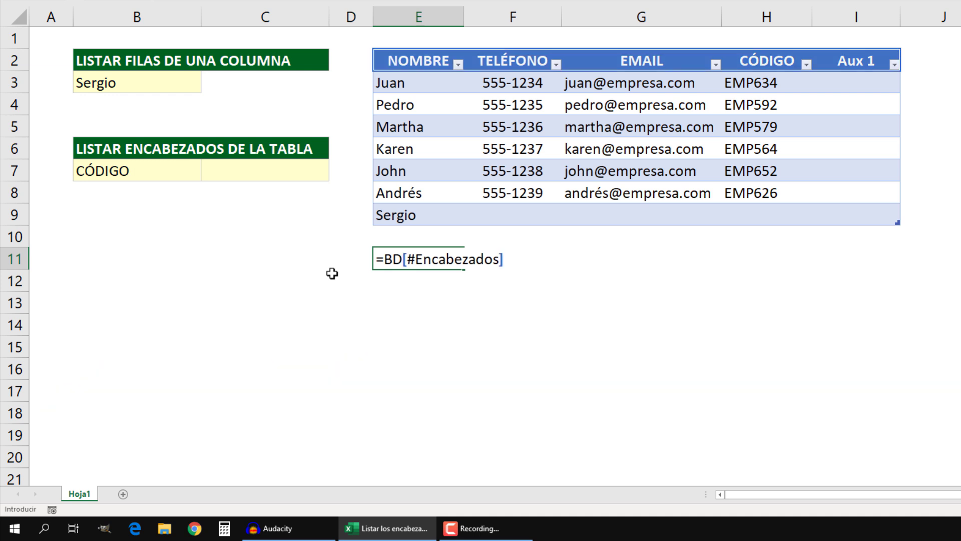
Preview the formula's header array with F9, undo, copy the formula and leave E11 empty
left_click_drag(527, 266, 329, 263)
key("F9")
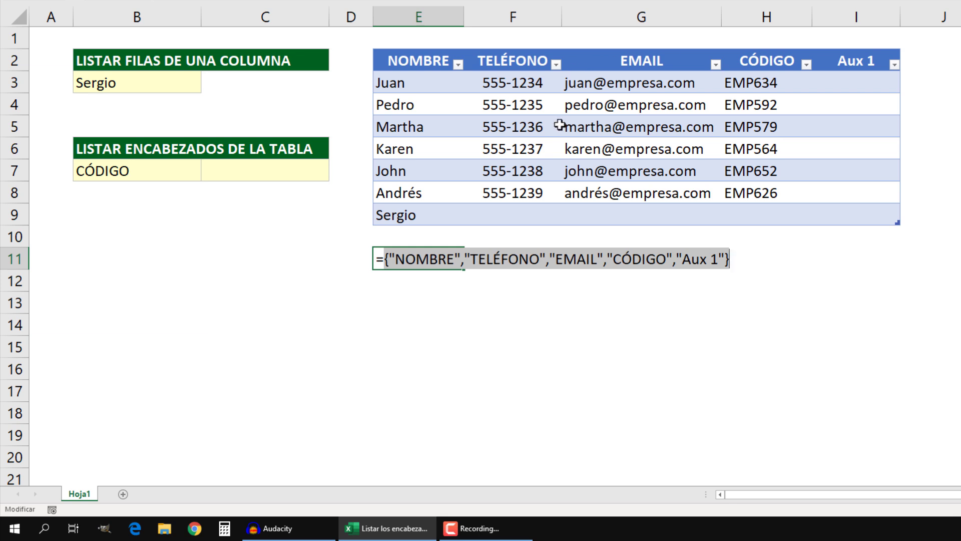
key("ctrl+z")
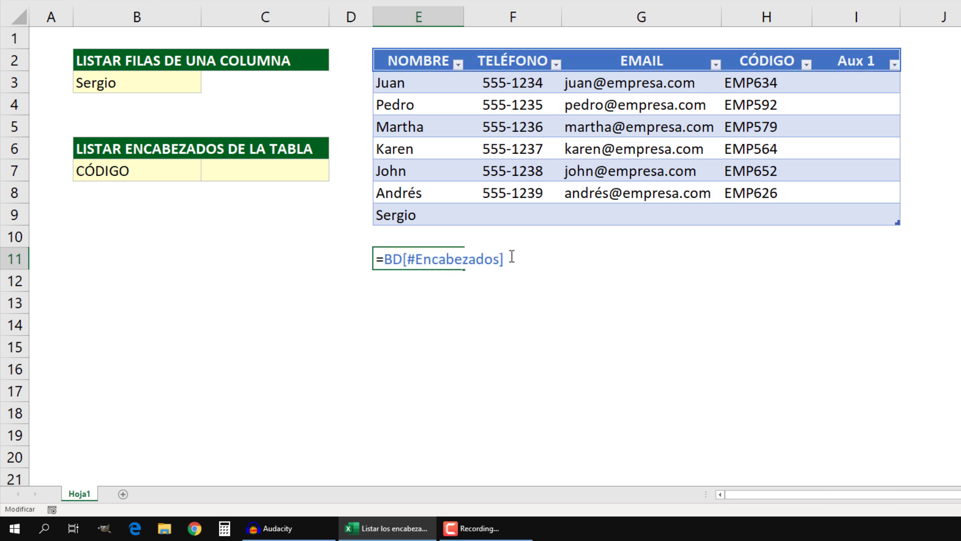
key("ctrl+c")
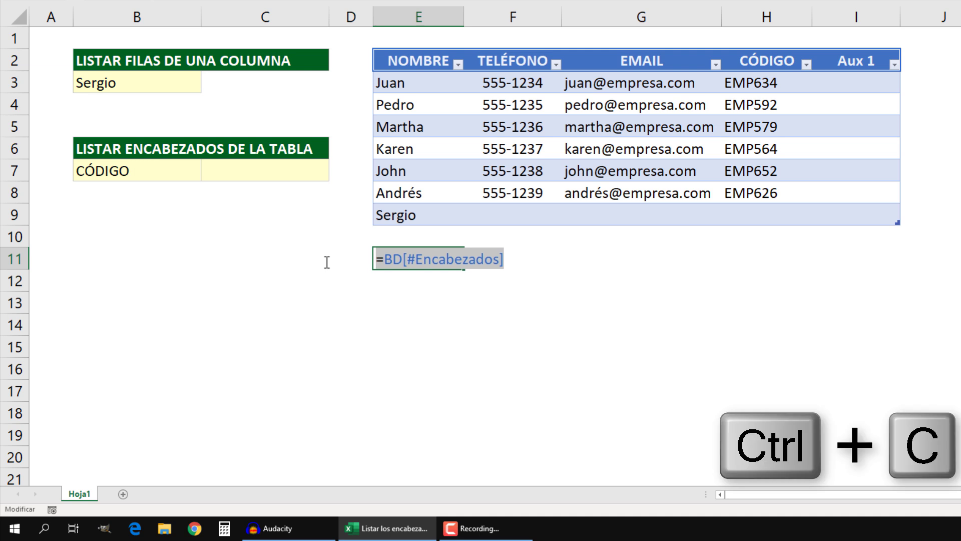
key("Escape")
Clear B7's validation and try a list sourced from =BD[#Encabezados], dismissing Excel's formula error
left_click(180, 172)
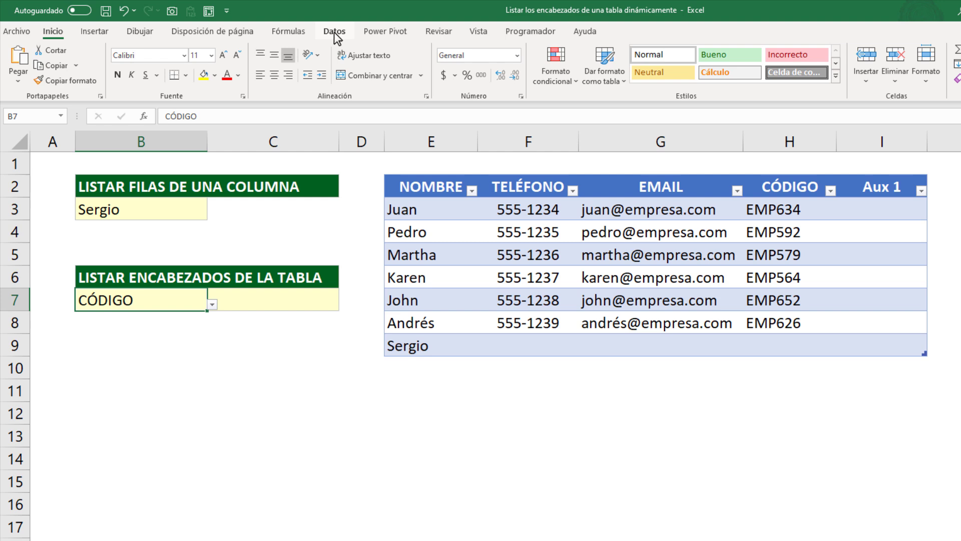
left_click(334, 32)
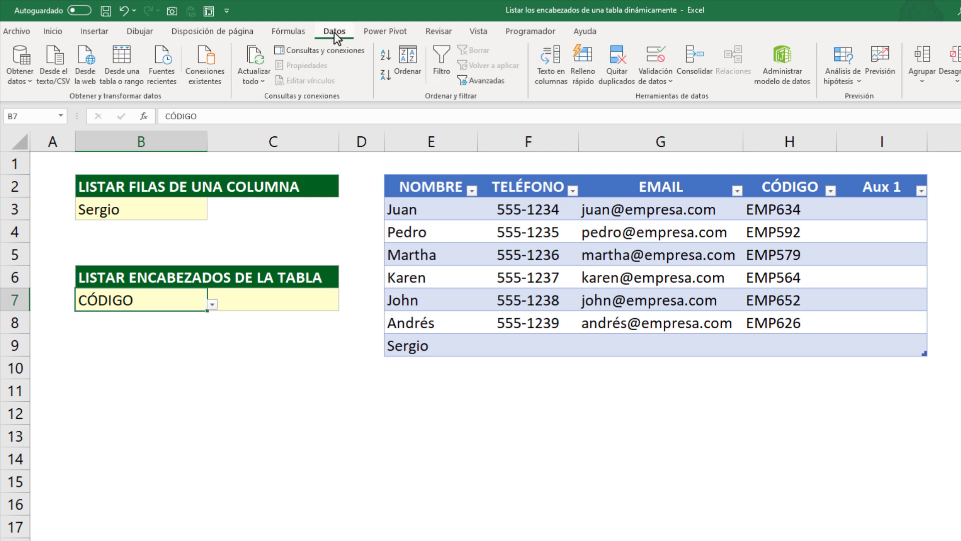
left_click(666, 60)
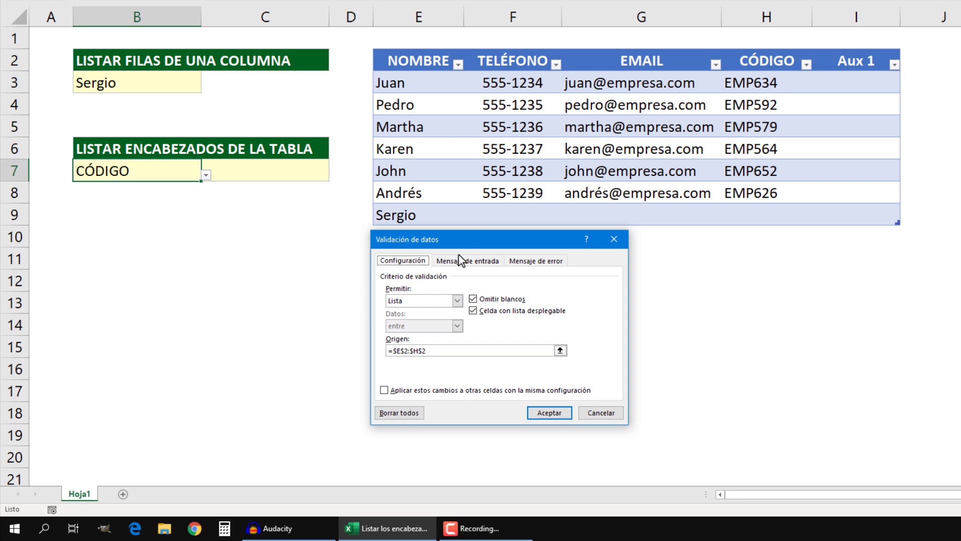
left_click(413, 412)
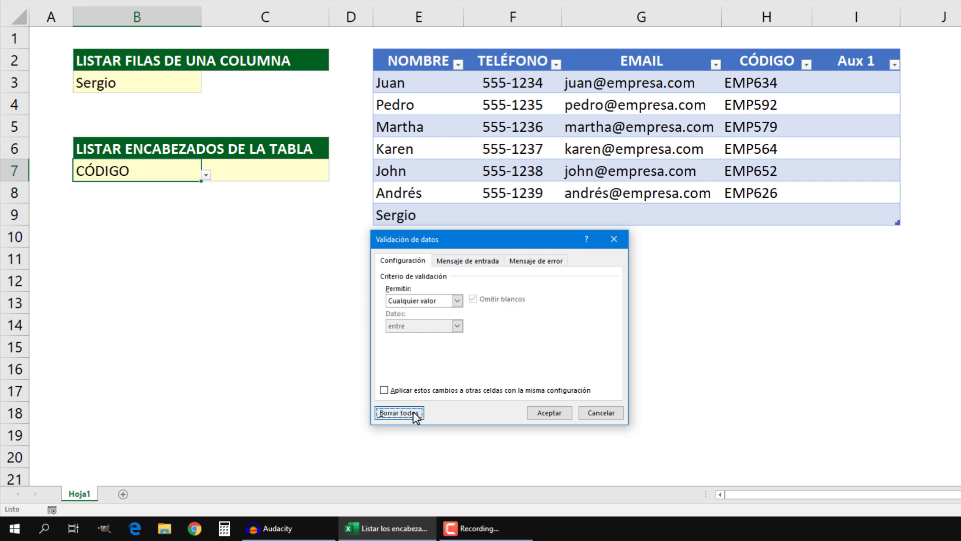
left_click(457, 300)
left_click(408, 335)
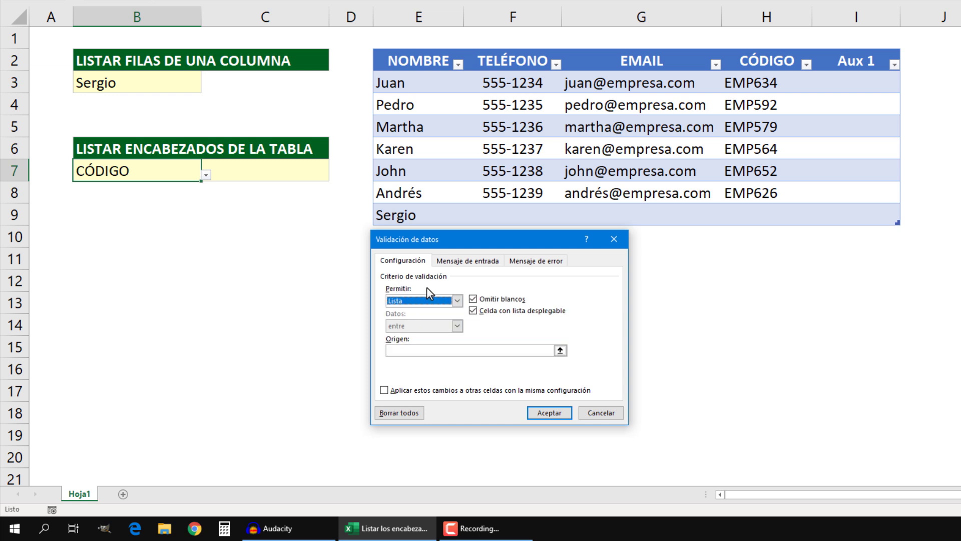
left_click(410, 350)
key("ctrl+v")
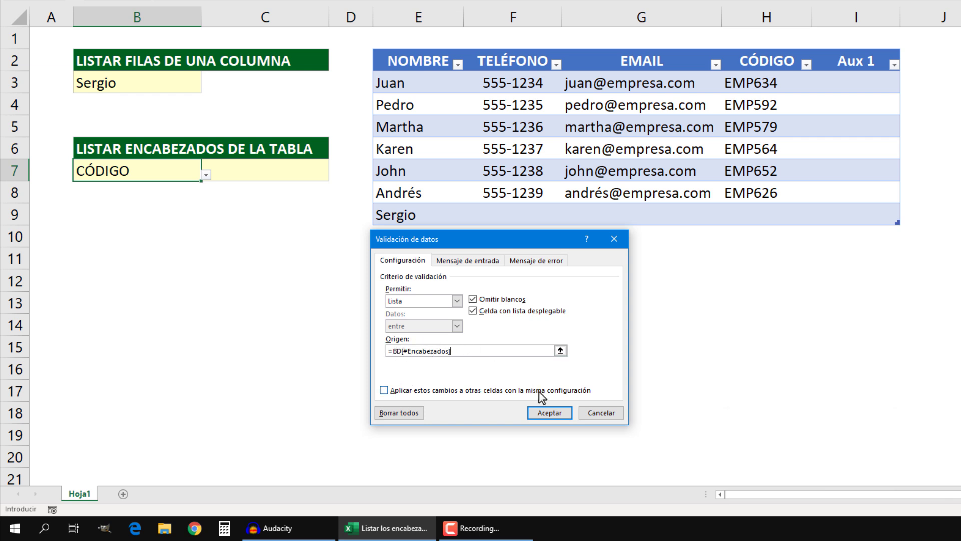
left_click(546, 414)
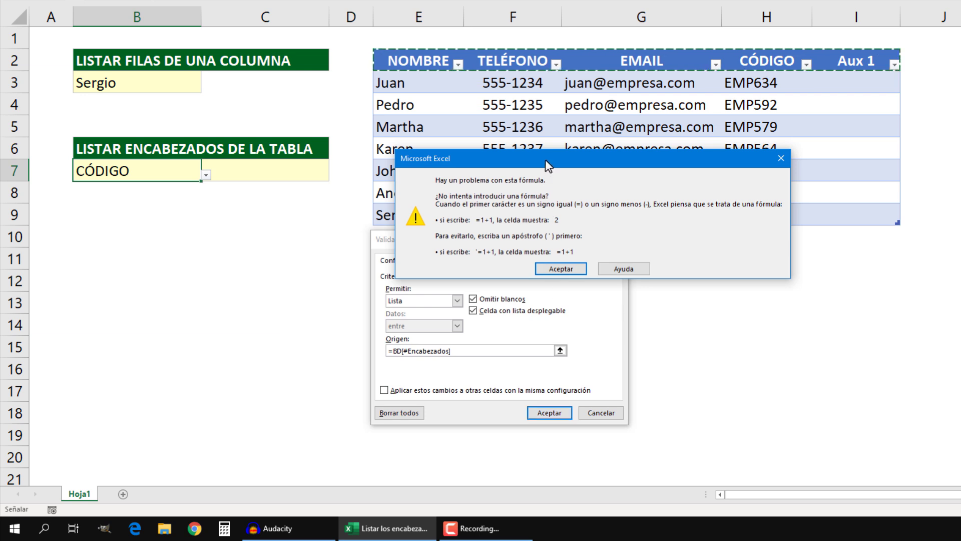
left_click_drag(545, 160, 534, 241)
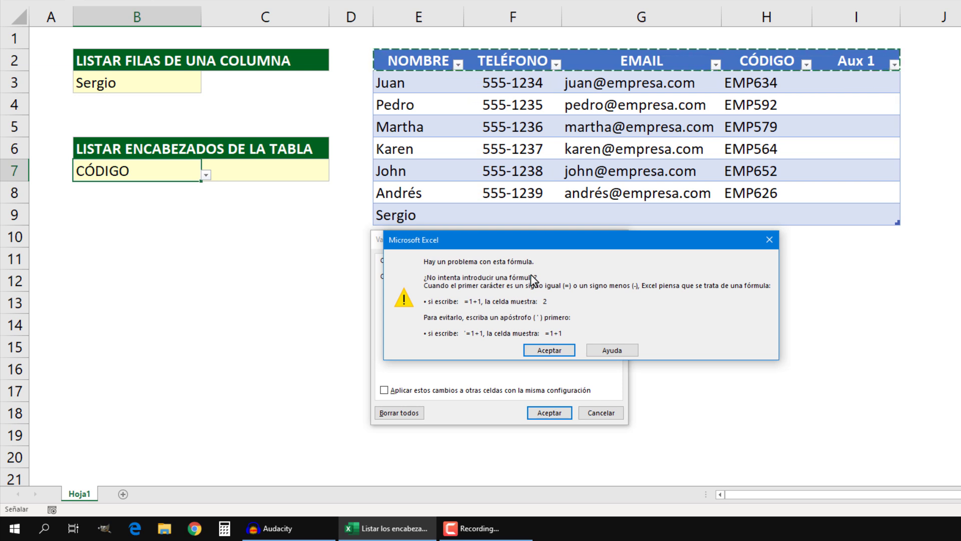
key("Return")
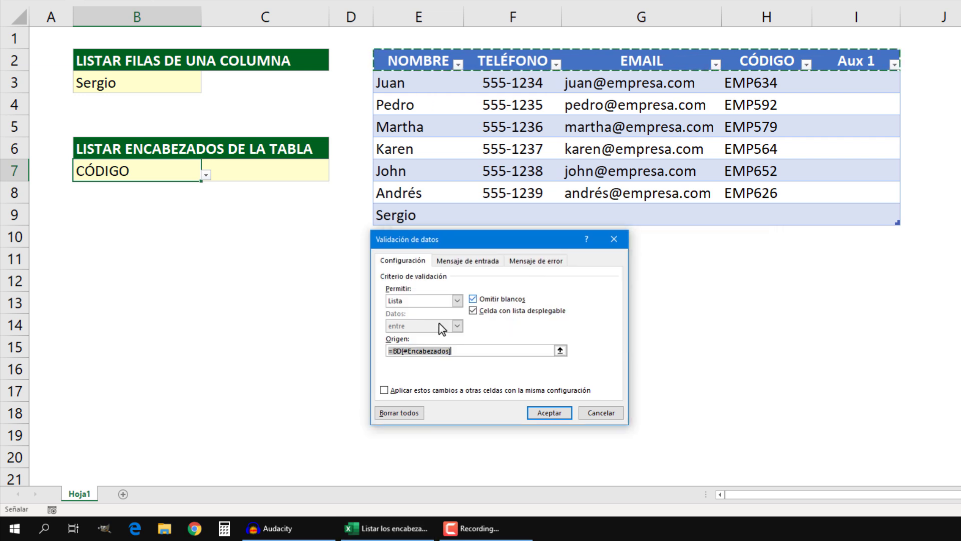
Rewrite B7's list source as =INDIRECTO("BD[#Encabezados]") and apply it
left_click(396, 351)
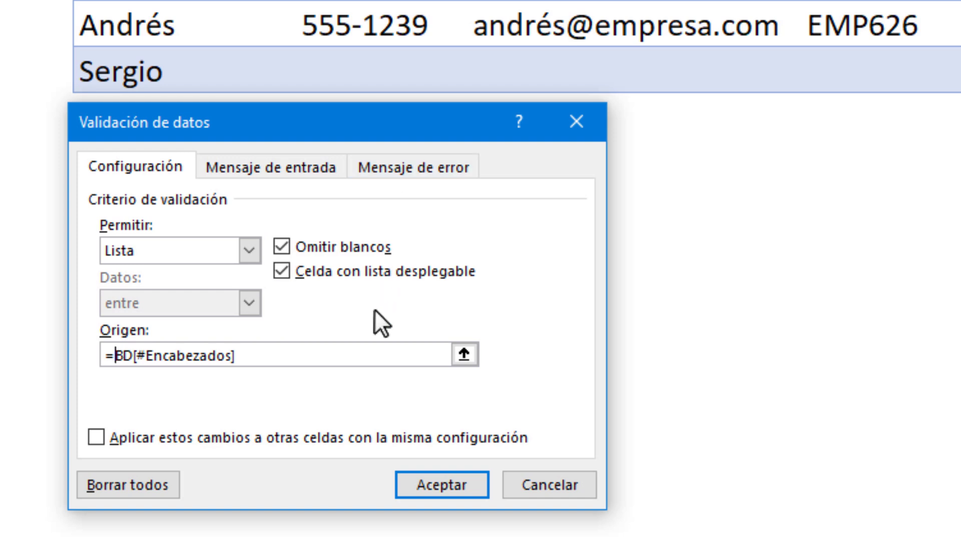
type("\"")
left_click(340, 353)
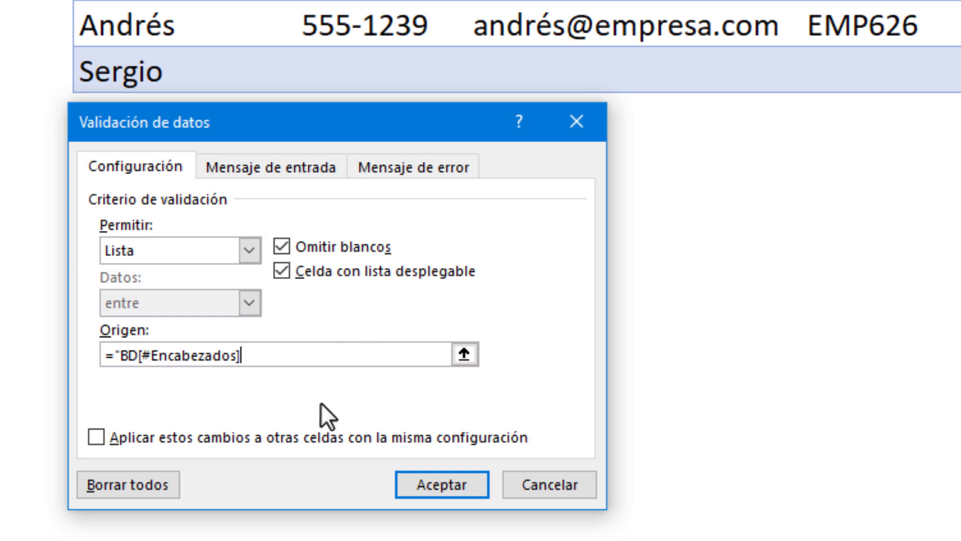
type("\"")
left_click(115, 354)
type("INDIRECTO")
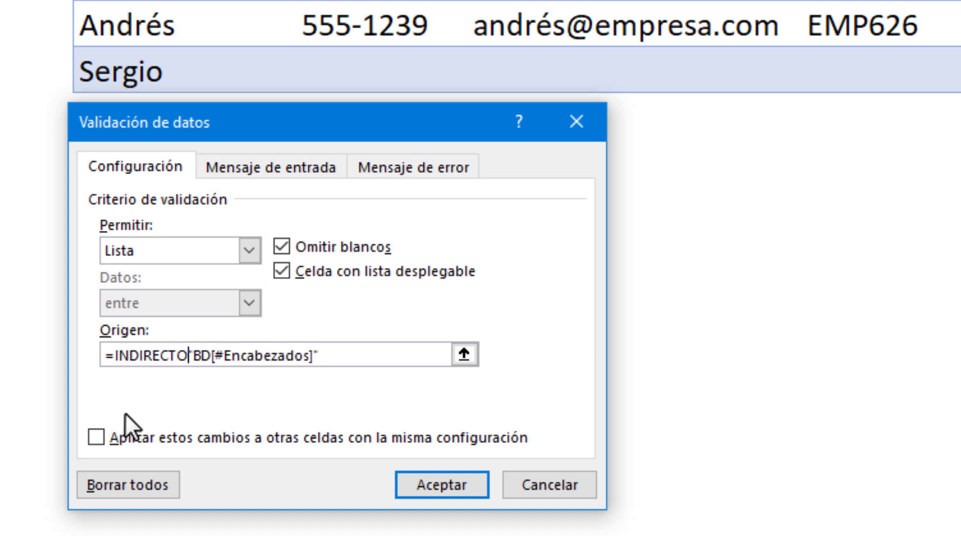
type("(")
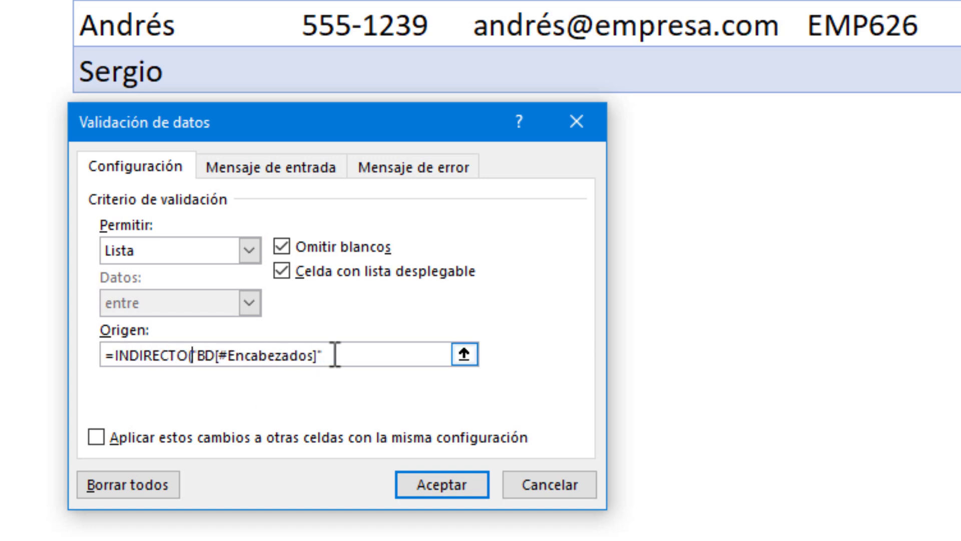
left_click(332, 354)
type(")")
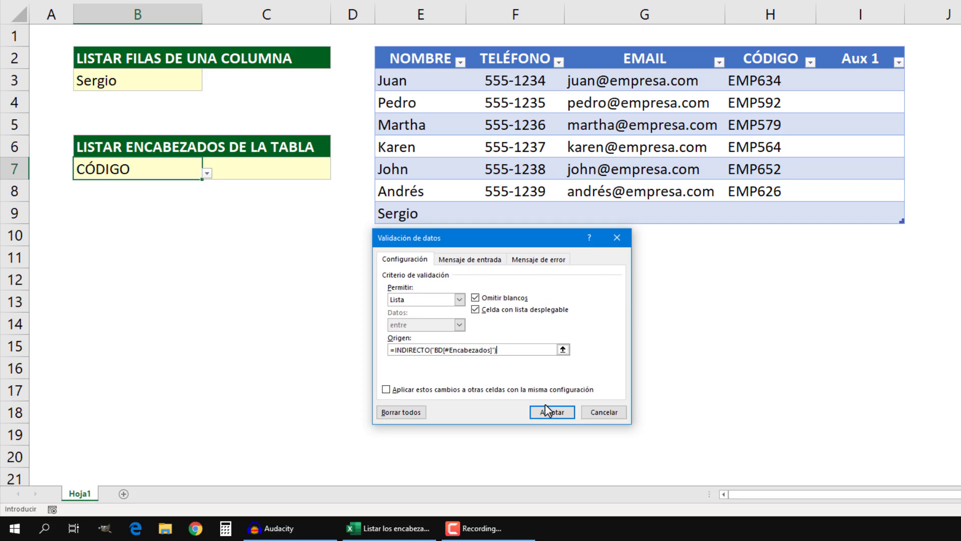
left_click(547, 409)
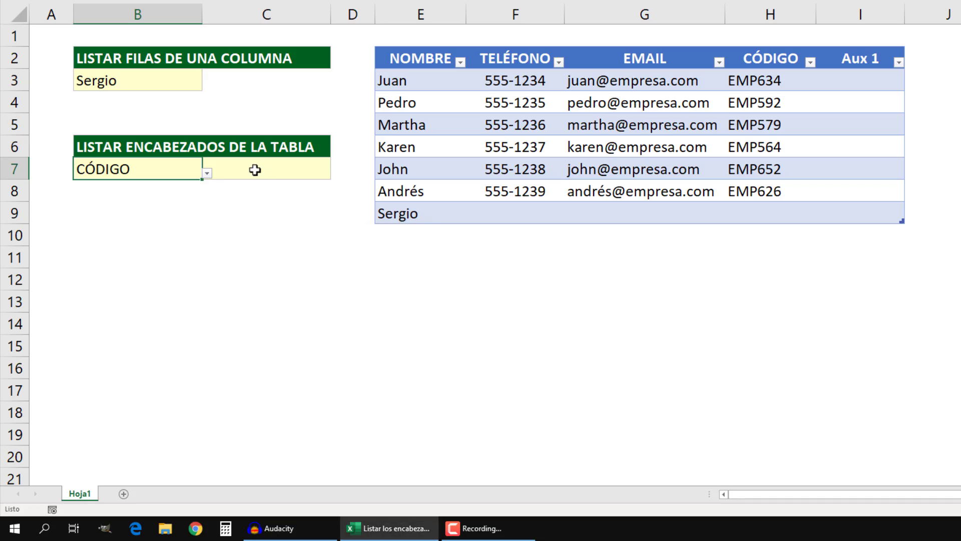
Pick Aux 1 and then TELÉFONO from B7's header drop-down
left_click(207, 175)
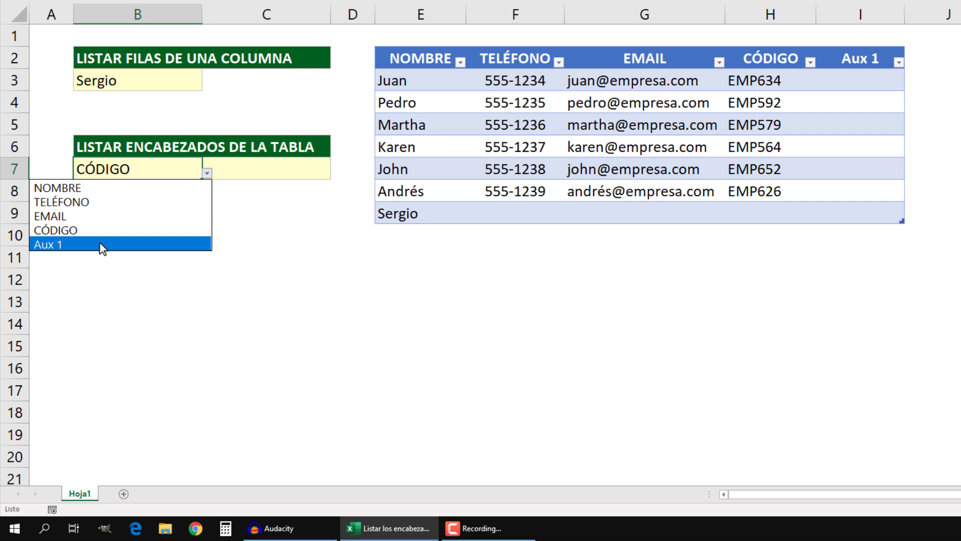
left_click(102, 245)
left_click(207, 173)
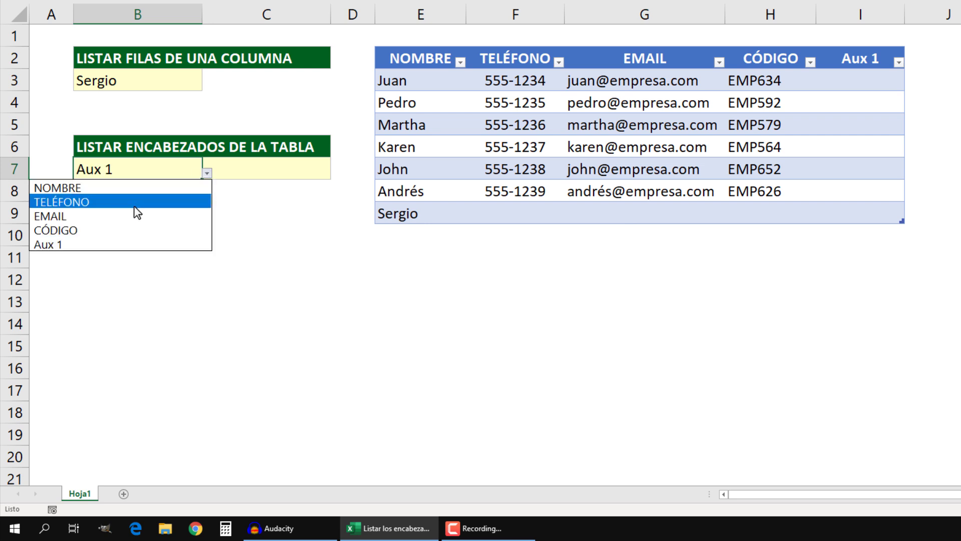
left_click(134, 203)
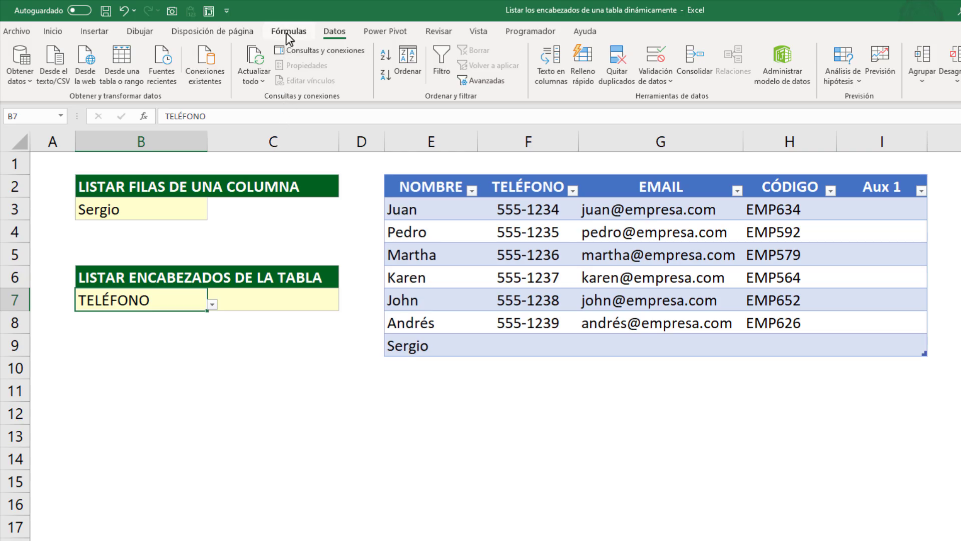
In the Name Manager, define the name Cabecera referring to =BD[#Encabezados]
left_click(289, 33)
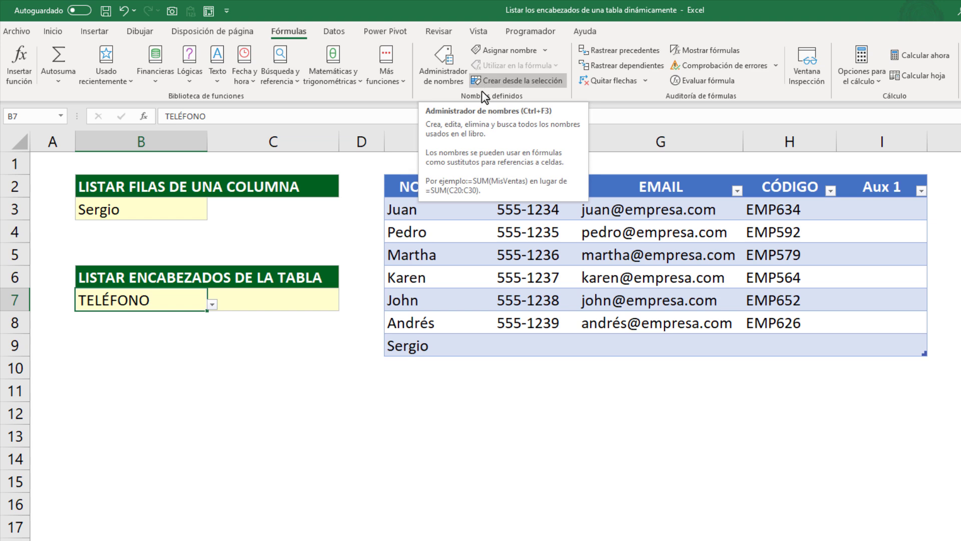
left_click(455, 63)
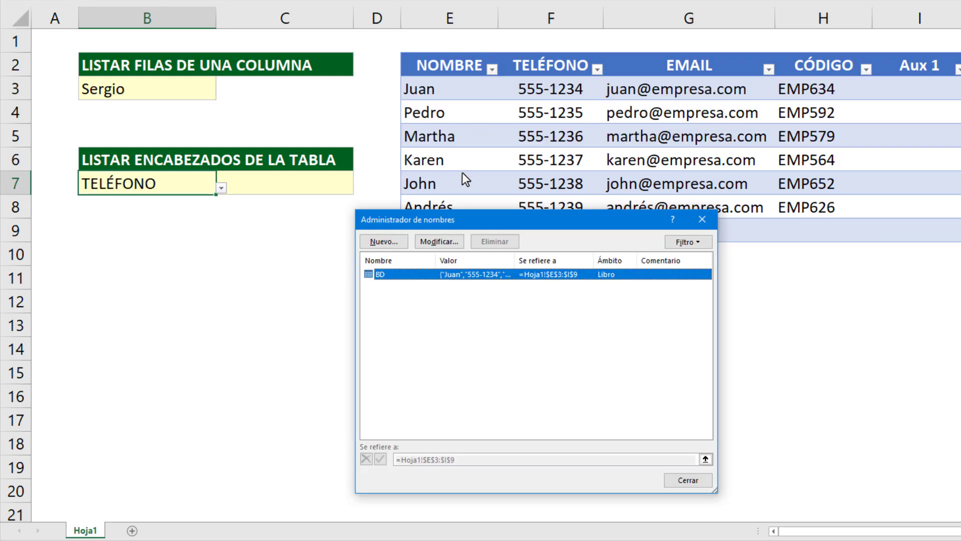
left_click_drag(446, 221, 493, 131)
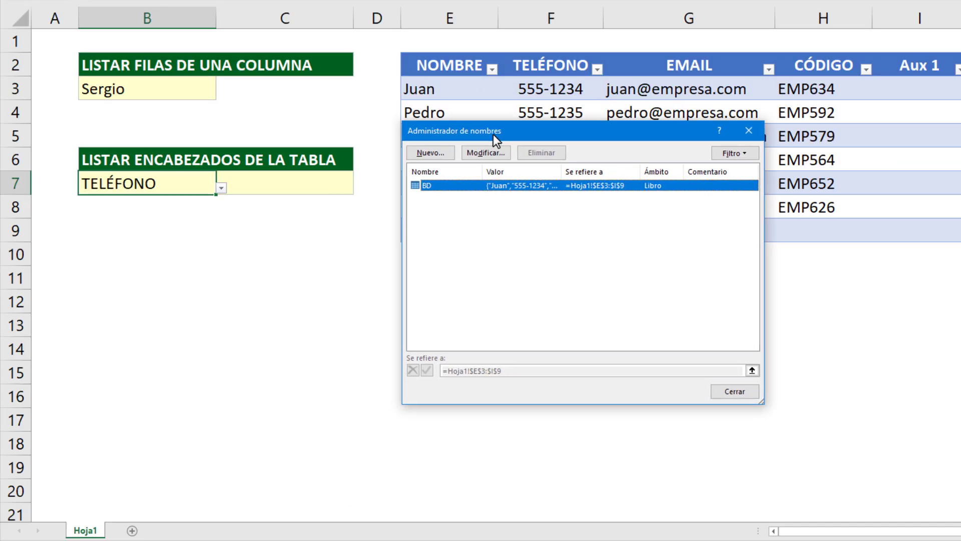
left_click(441, 153)
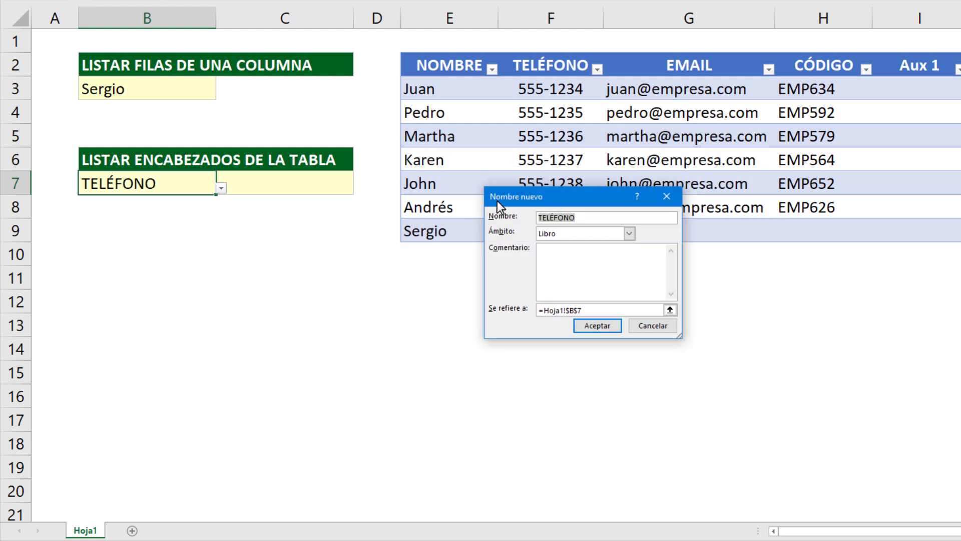
mouse_move(498, 212)
left_mouse_down()
mouse_move(458, 146)
mouse_move(417, 133)
left_mouse_up()
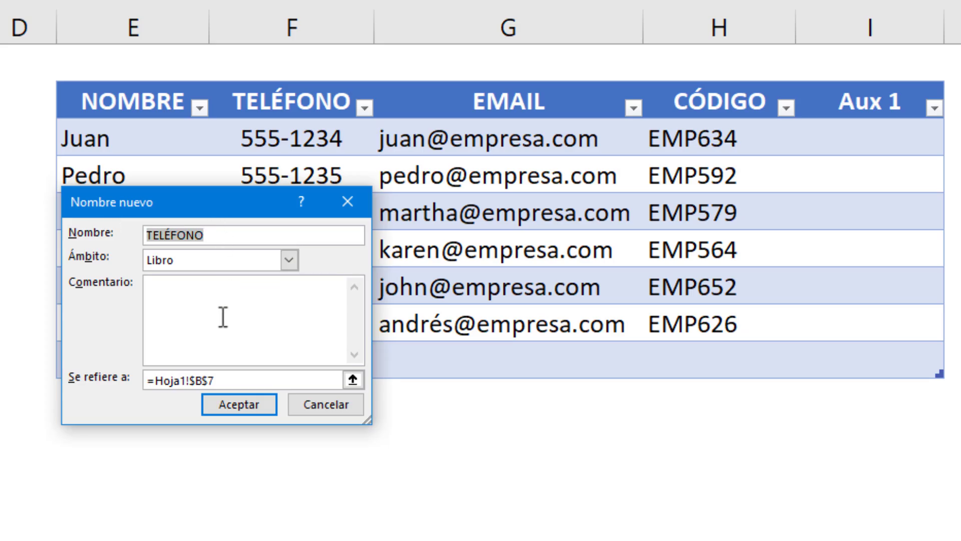
type("Ca")
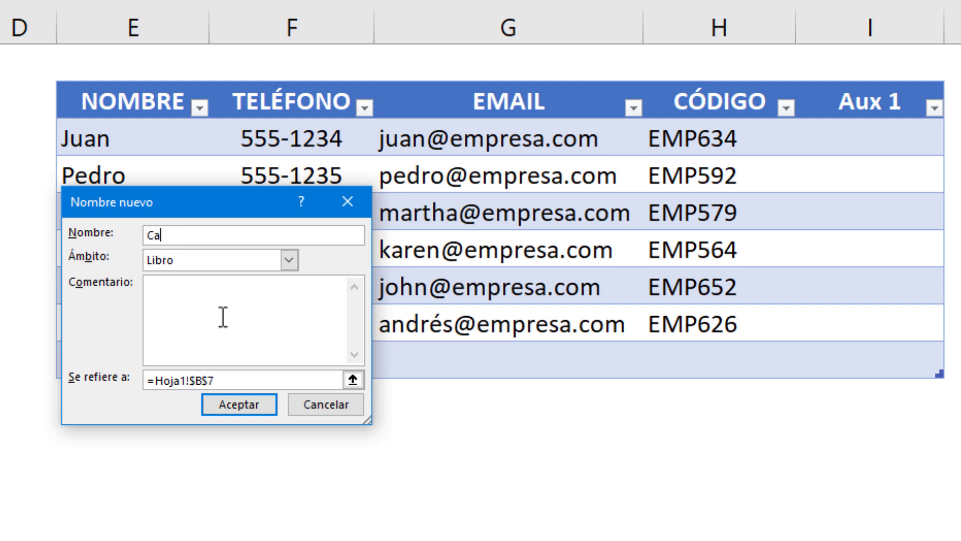
type("becera")
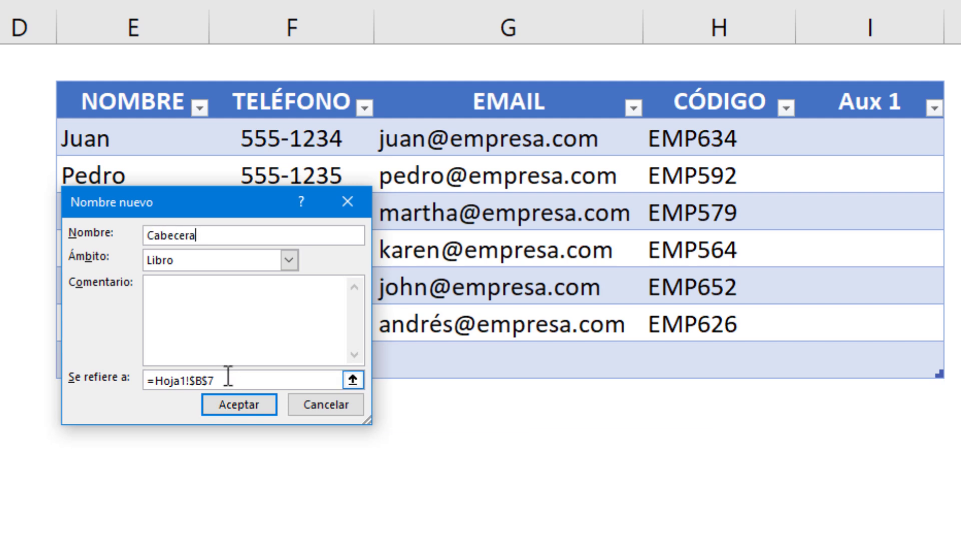
left_click_drag(225, 381, 105, 380)
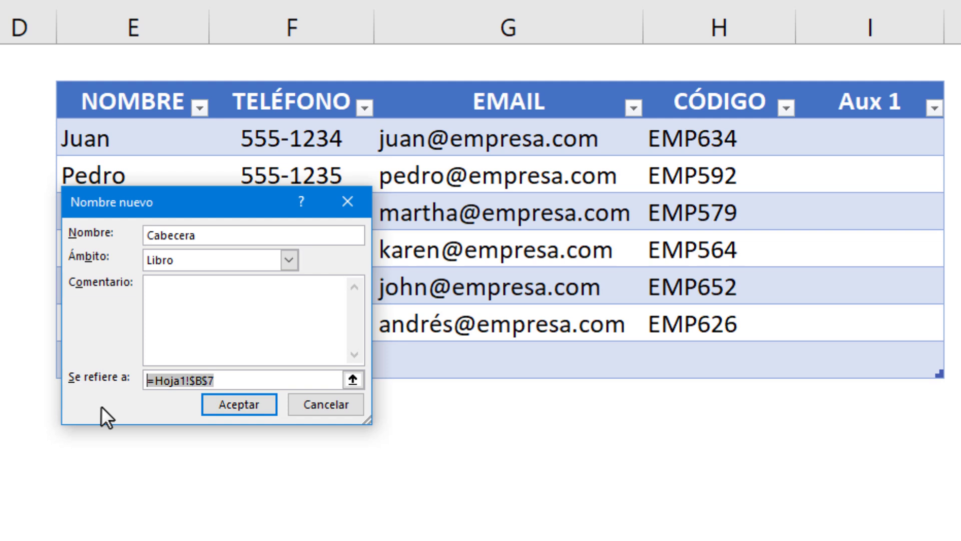
key("ctrl+v")
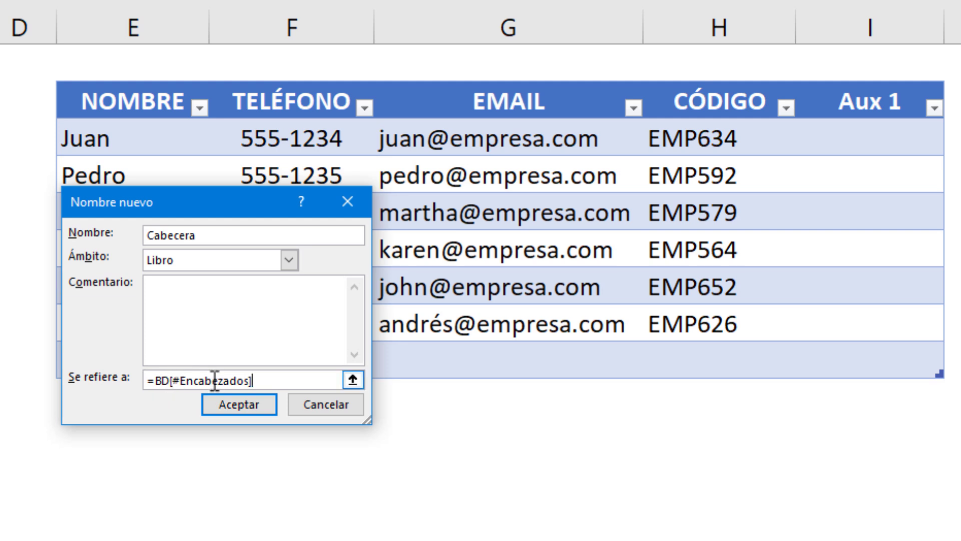
left_click(236, 404)
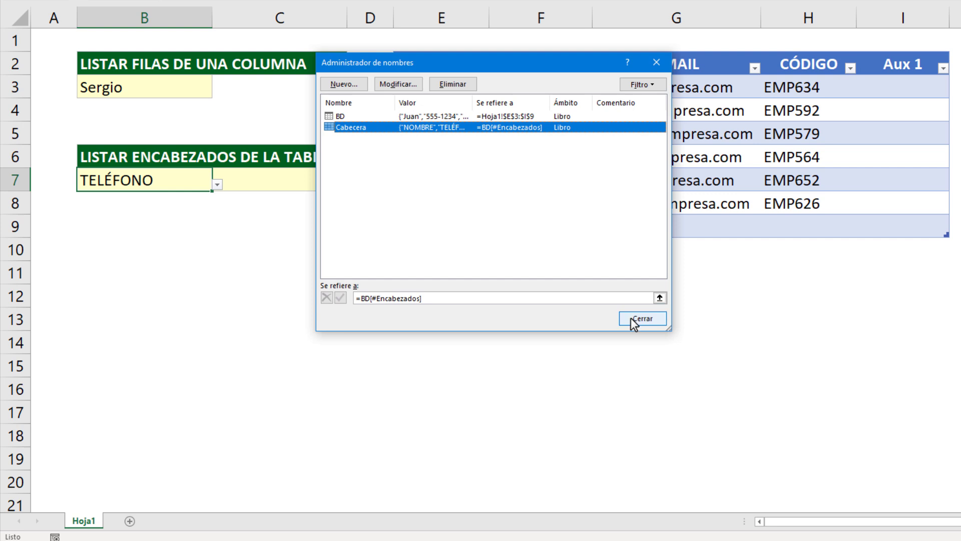
Give cell C7 a list validation whose source is the defined name Cabecera
left_click(632, 319)
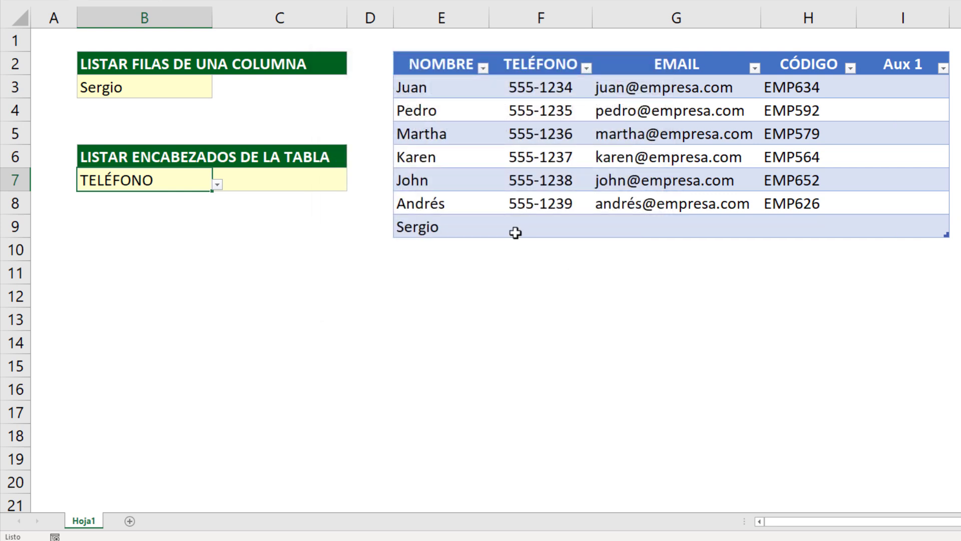
left_click(299, 181)
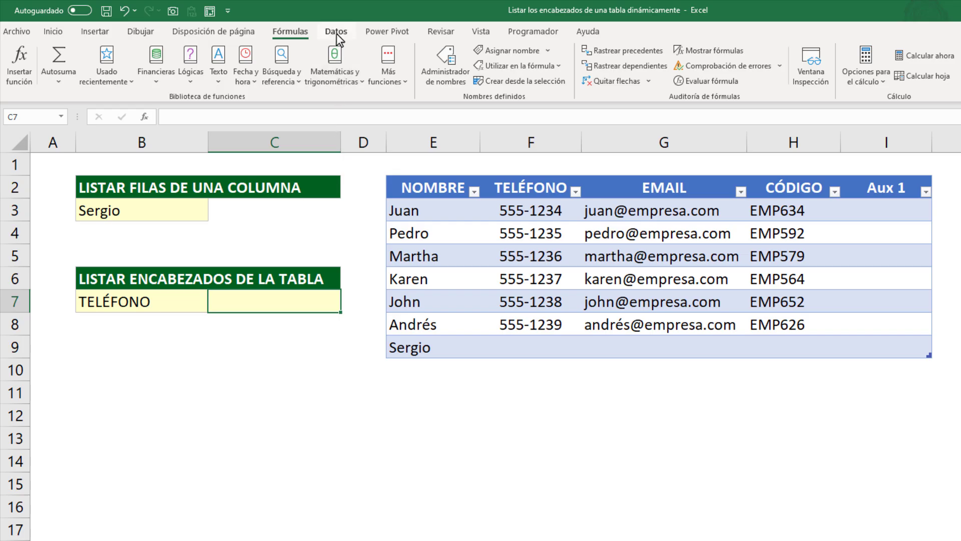
left_click(336, 32)
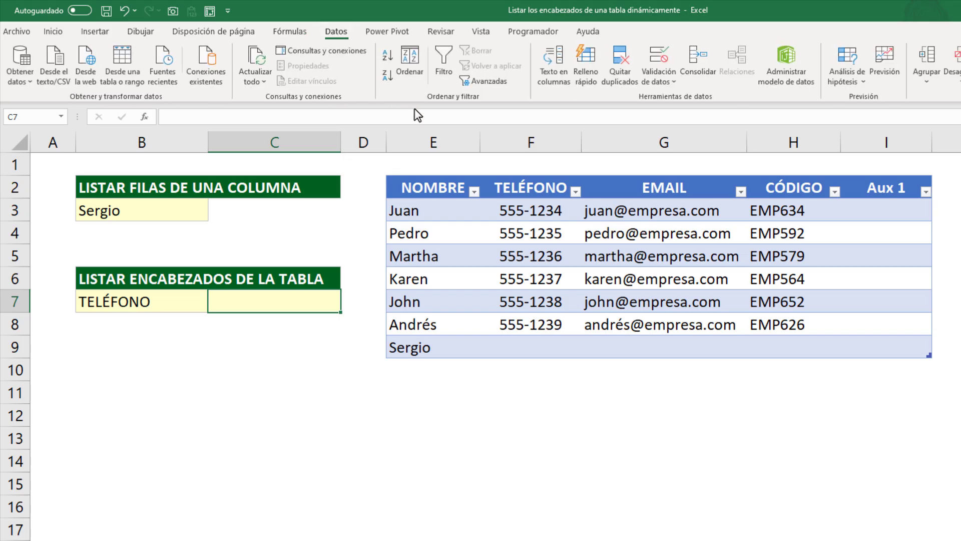
left_click(659, 56)
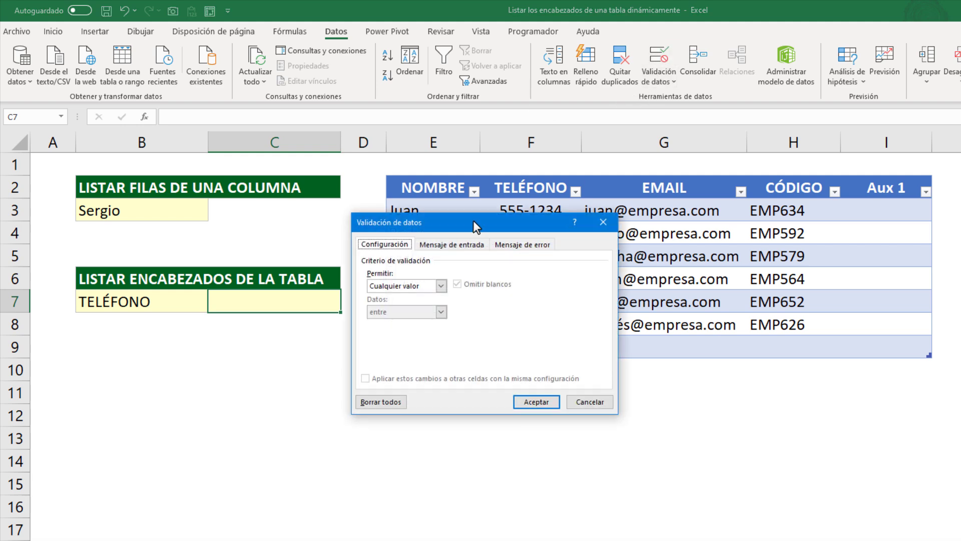
left_click_drag(473, 220, 506, 371)
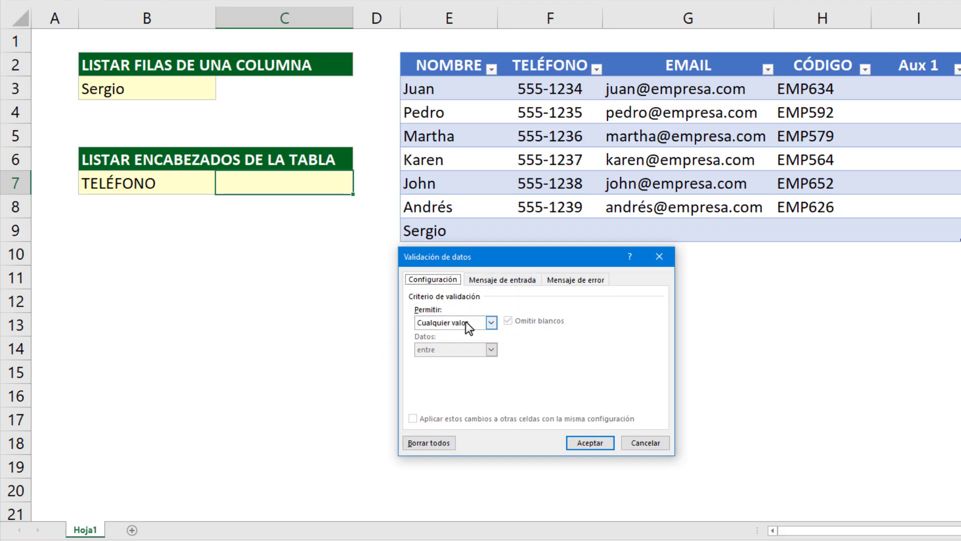
left_click(466, 323)
left_click(447, 359)
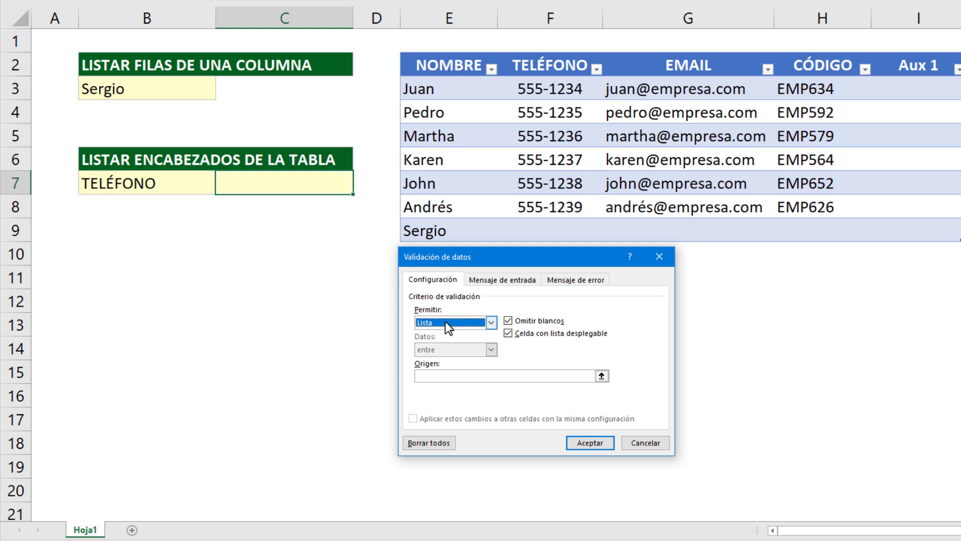
left_click(445, 377)
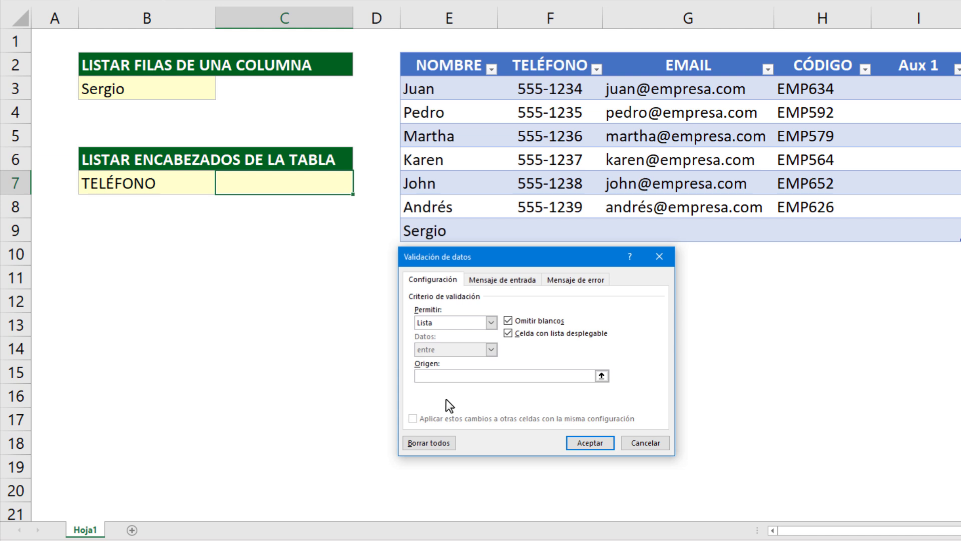
key("F3")
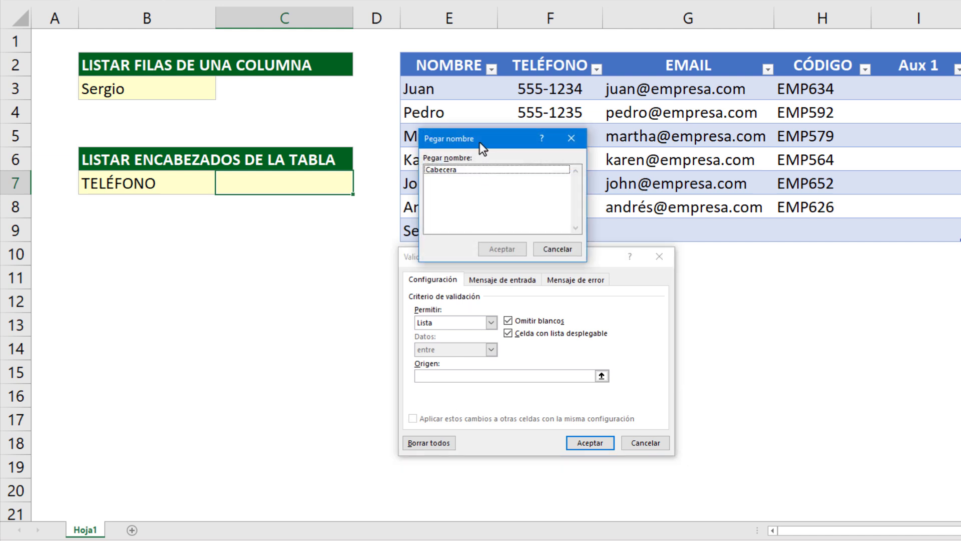
left_click_drag(479, 138, 485, 282)
left_click(464, 312)
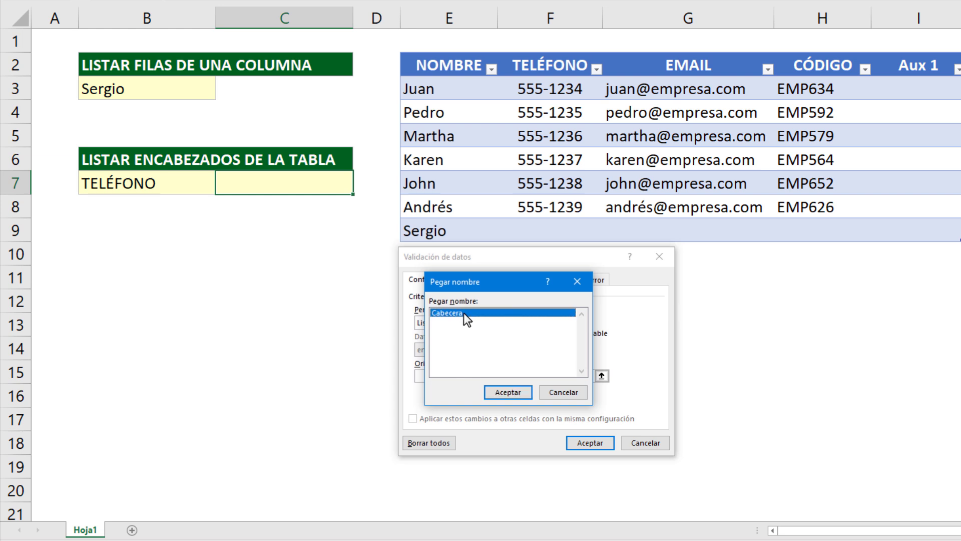
left_click(494, 390)
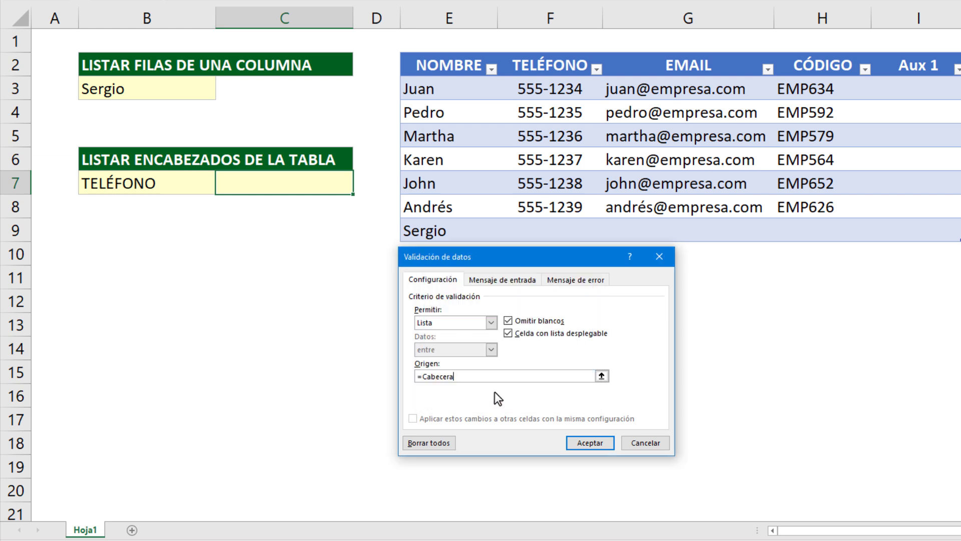
left_click(574, 440)
Test C7's header drop-down by switching between Aux 1 and EMAIL, ending on Aux 1
left_click(323, 186)
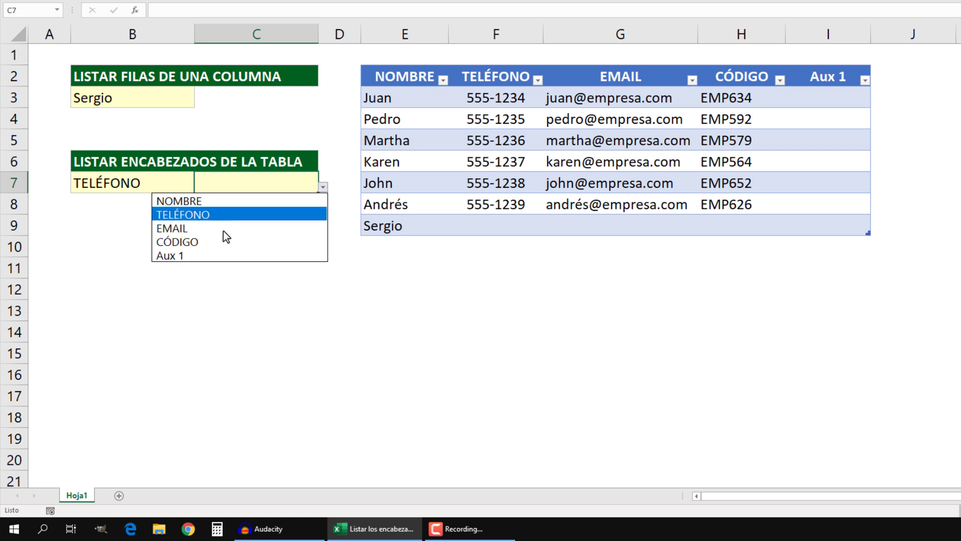
left_click(219, 256)
left_click(323, 188)
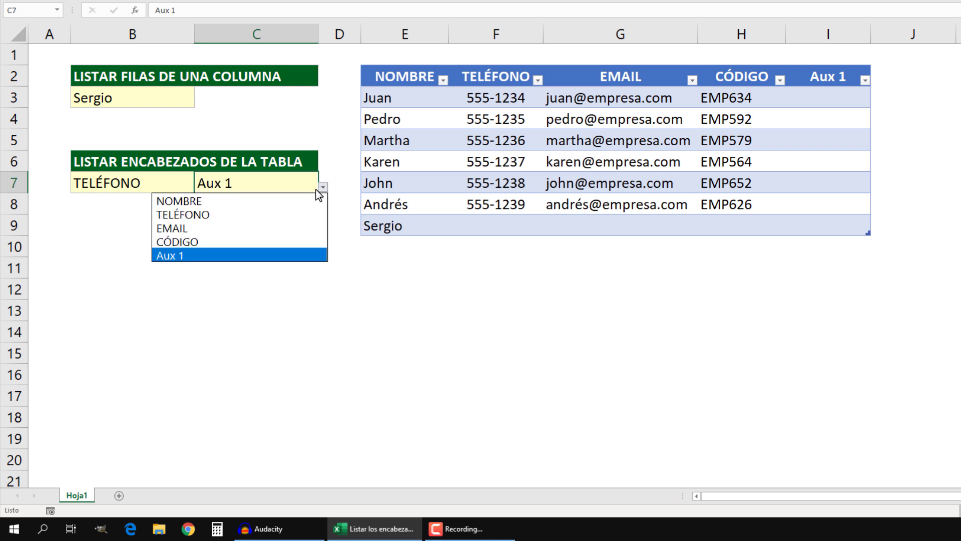
left_click(225, 230)
left_click(322, 187)
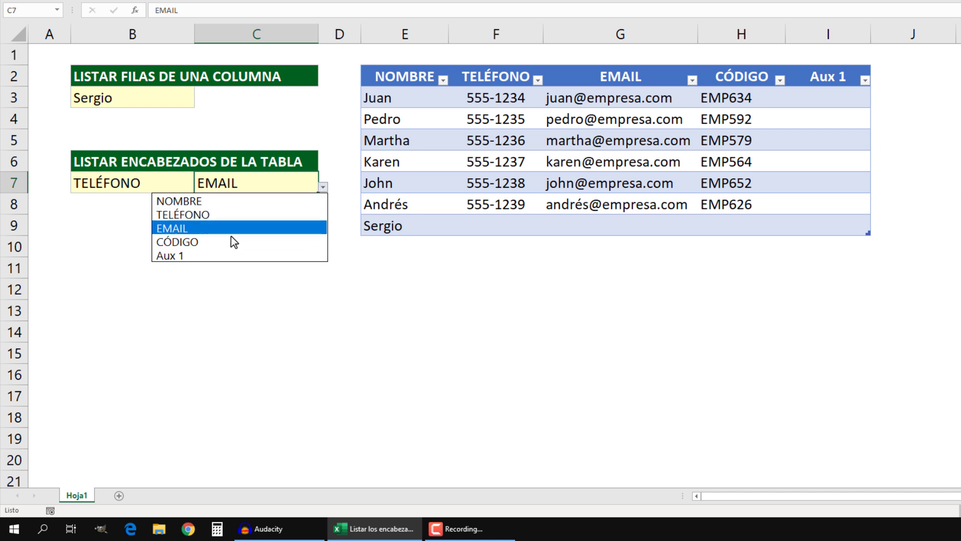
left_click(226, 255)
Enter 'Aux 2' in J2 to add it as a new table column
left_click(912, 75)
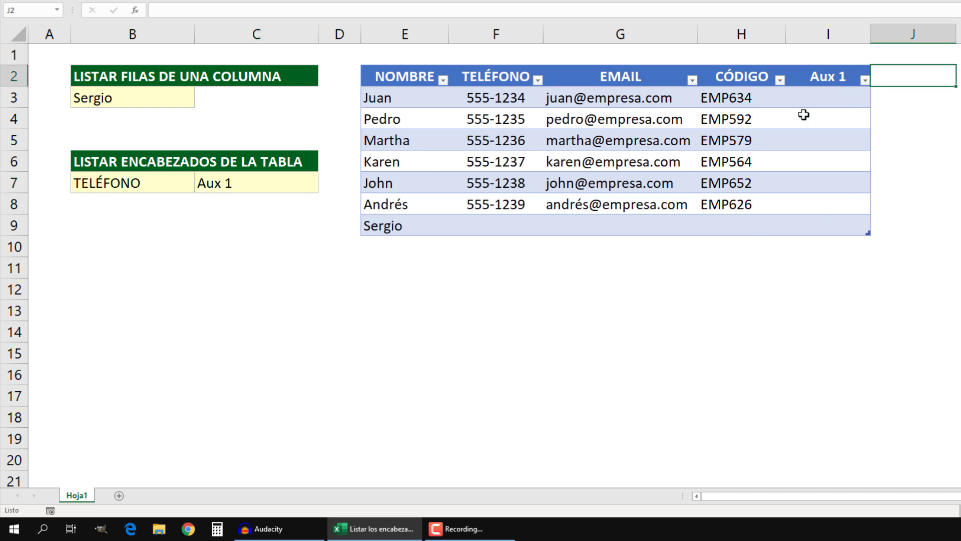
type("Aux")
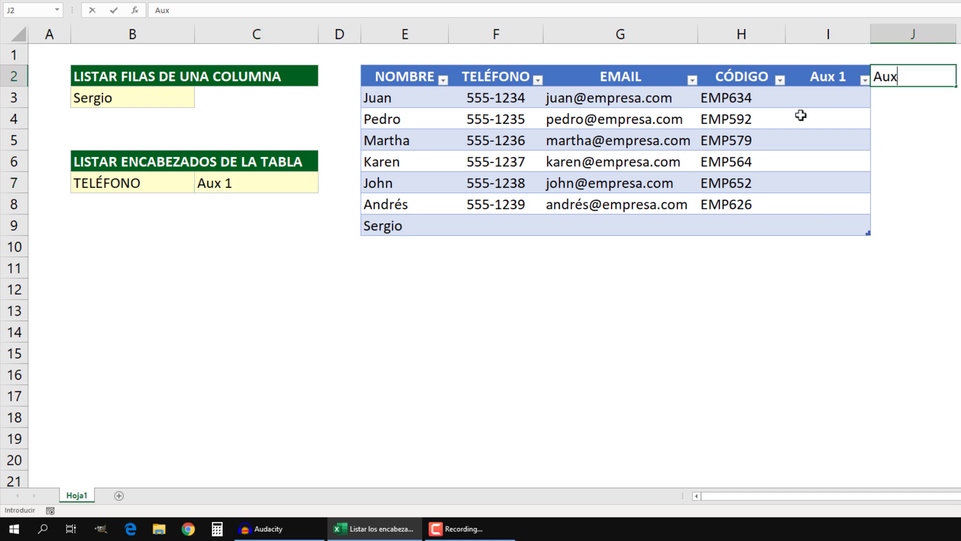
type(" 2")
key("Return")
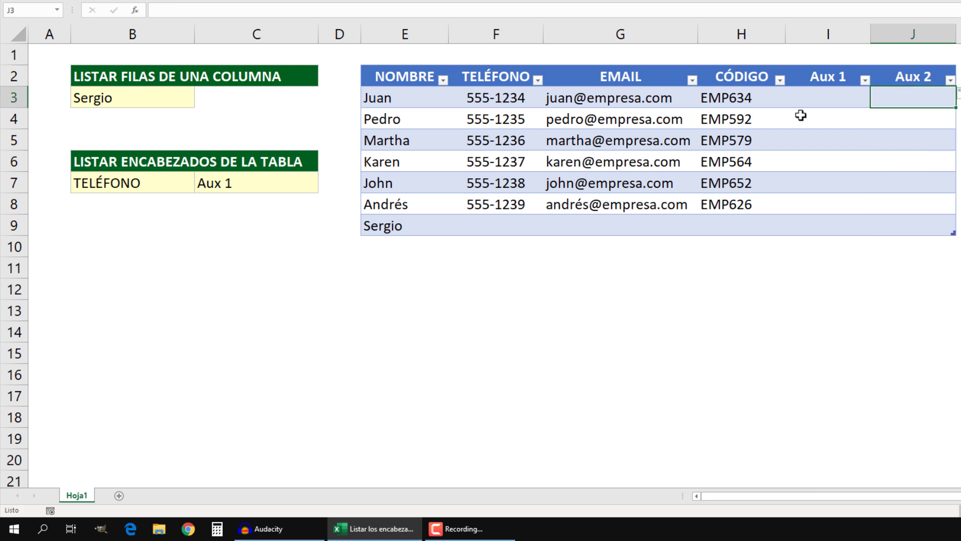
Check that Aux 2 appears in both header lists, leaving C7 set to Aux 2
left_click(157, 181)
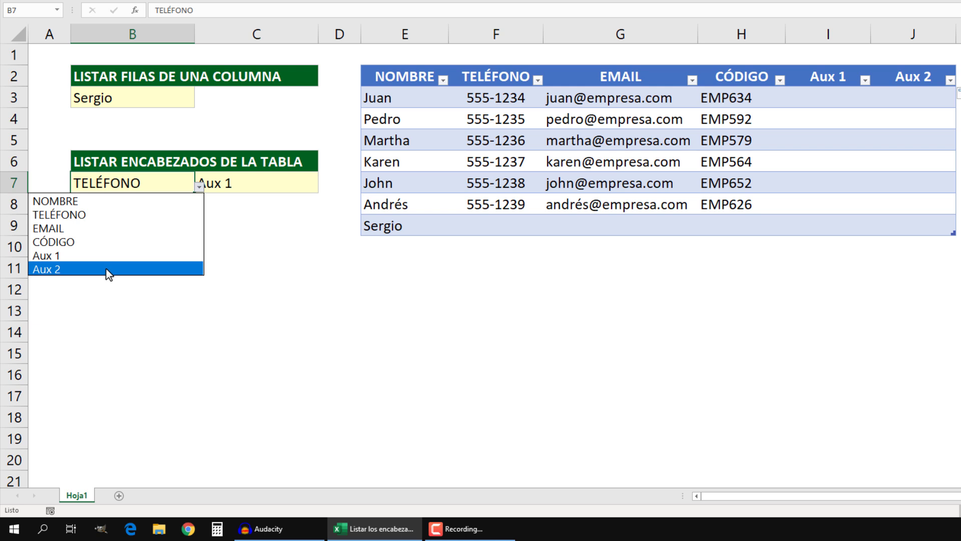
left_click(106, 269)
left_click(257, 184)
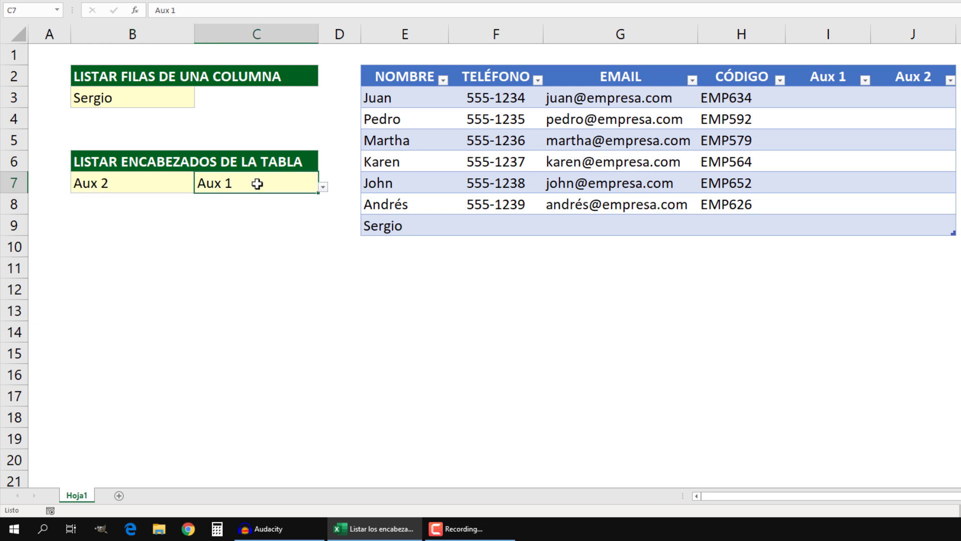
left_click(323, 186)
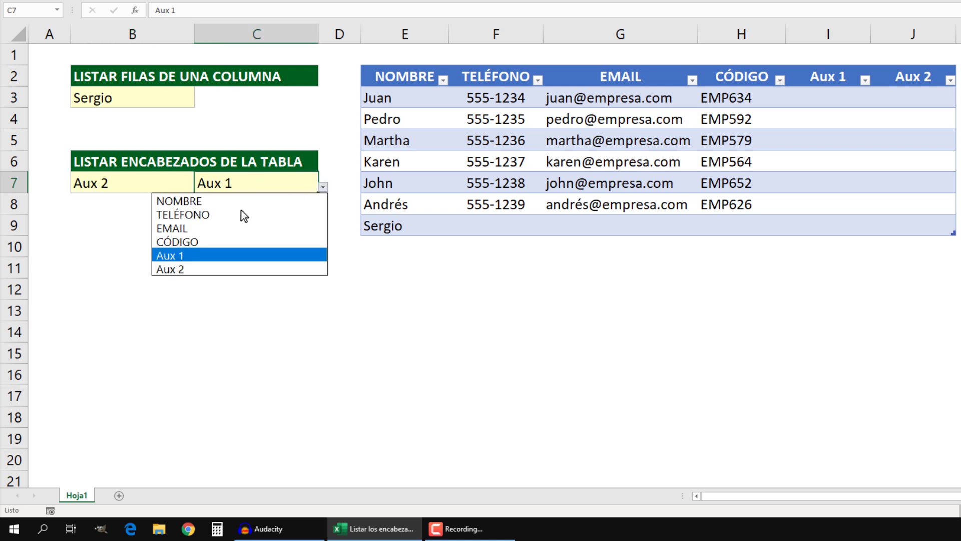
left_click(202, 269)
left_click(323, 186)
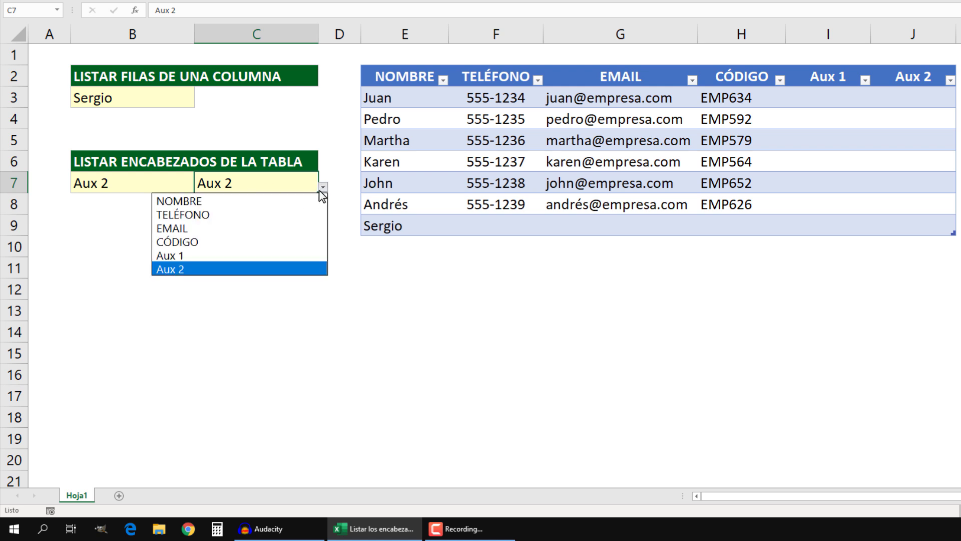
left_click(200, 256)
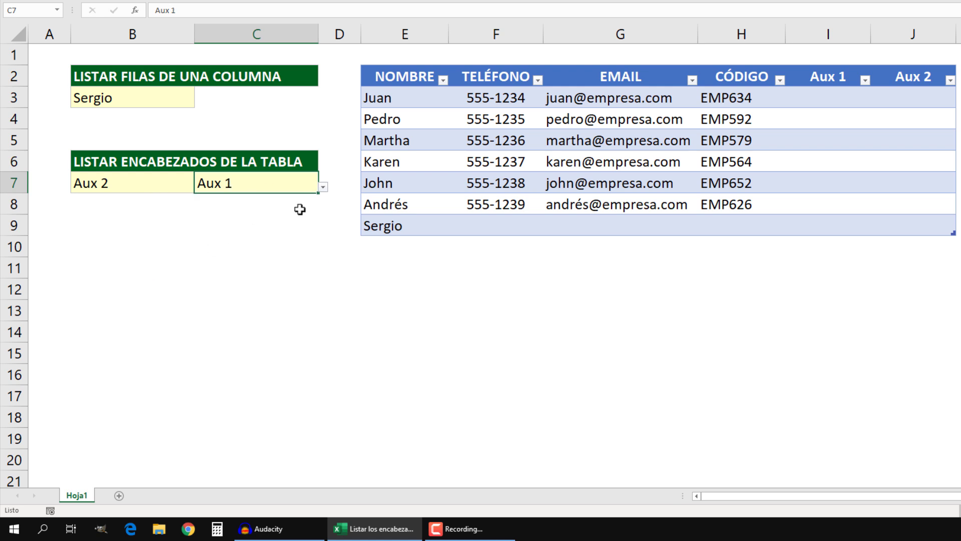
left_click(323, 186)
left_click(213, 269)
Set B7 to Aux 1 from its header drop-down
left_click(188, 182)
left_click(200, 186)
left_click(113, 256)
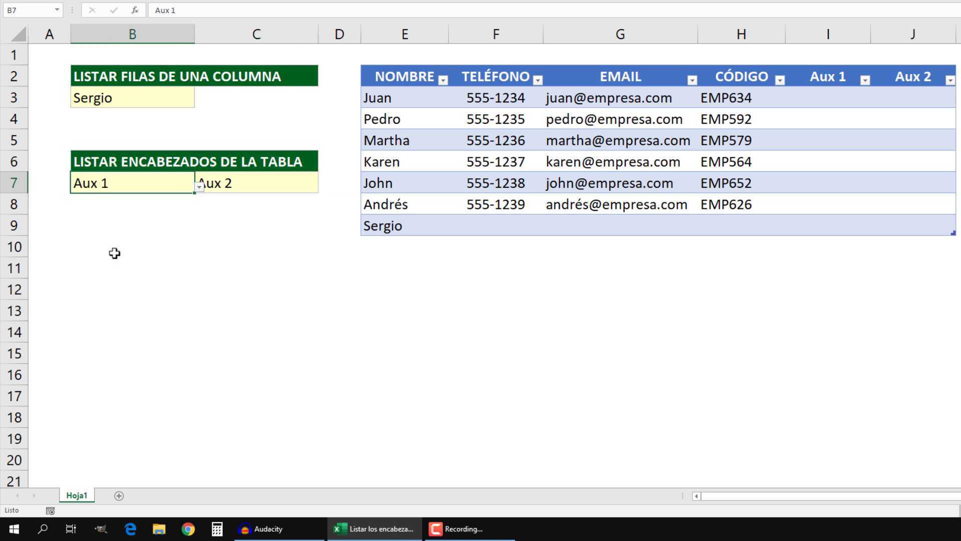
left_click(256, 229)
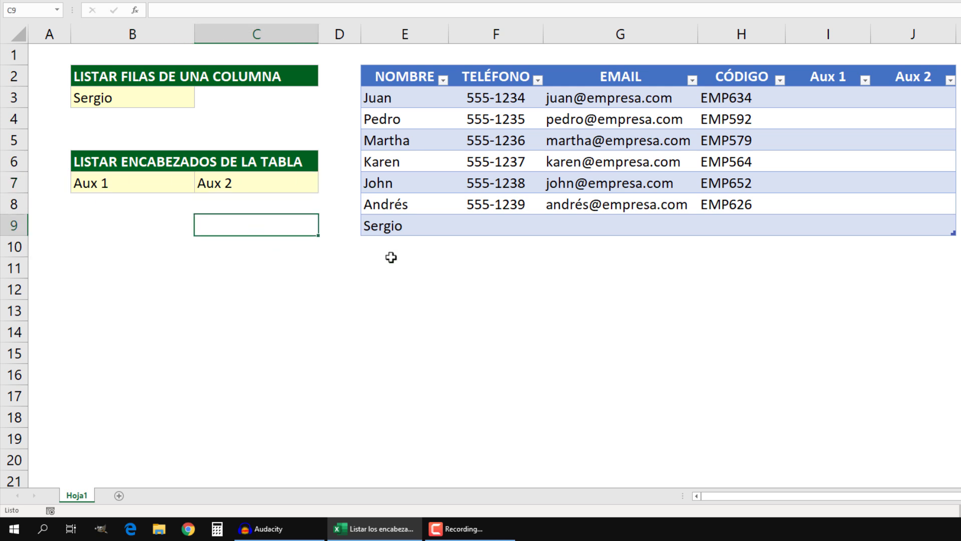